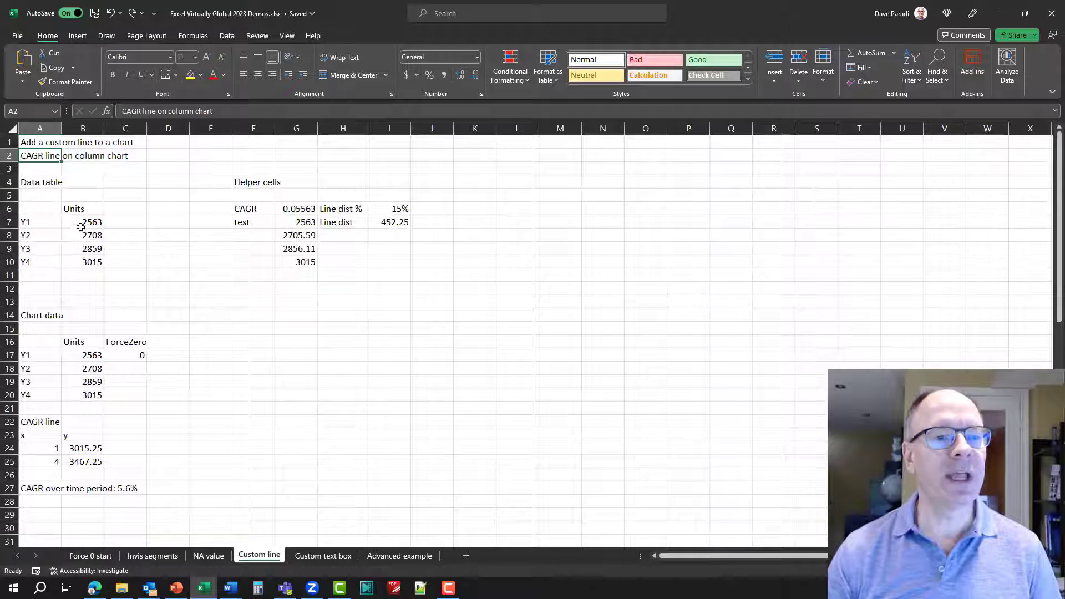
# - Examine the yearly units data, the CAGR formula with its test calculations, and the line distance helper cells
pyautogui.moveTo(46, 226); pyautogui.dragTo(85, 263)
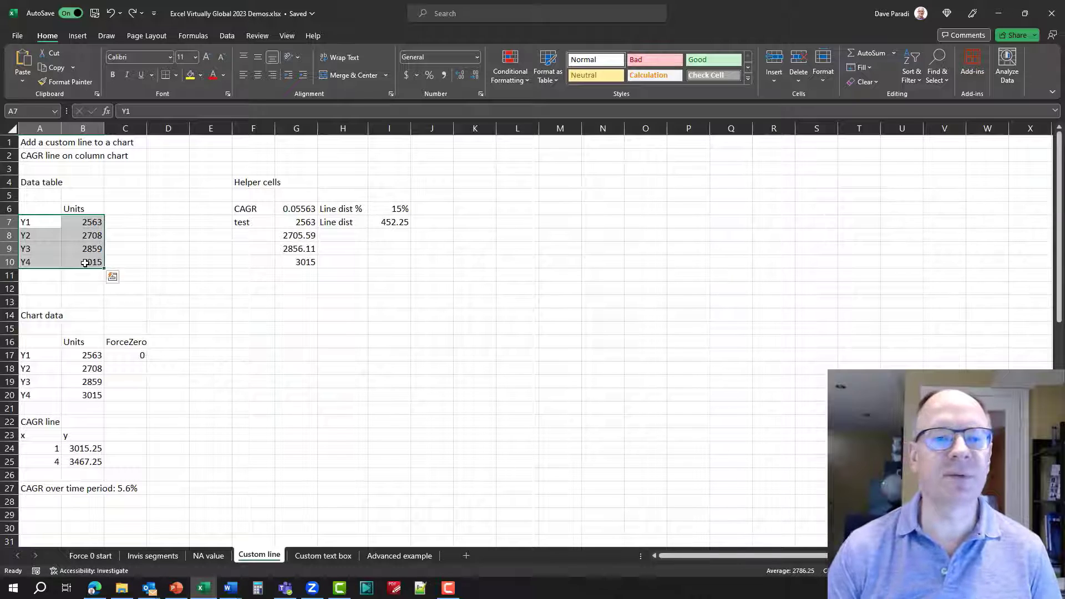
pyautogui.click(210, 223)
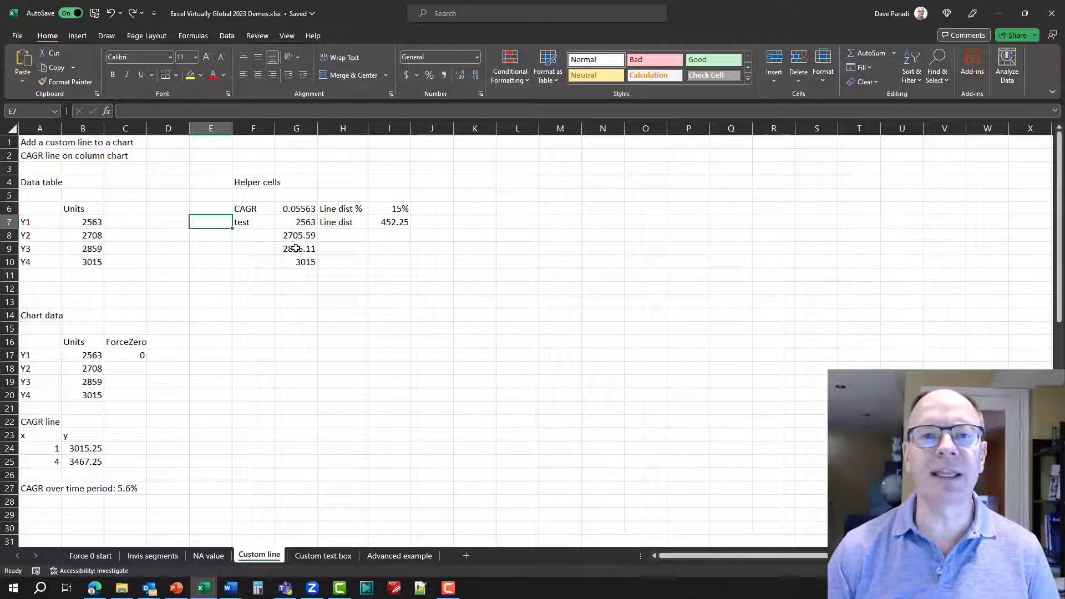
pyautogui.click(295, 210)
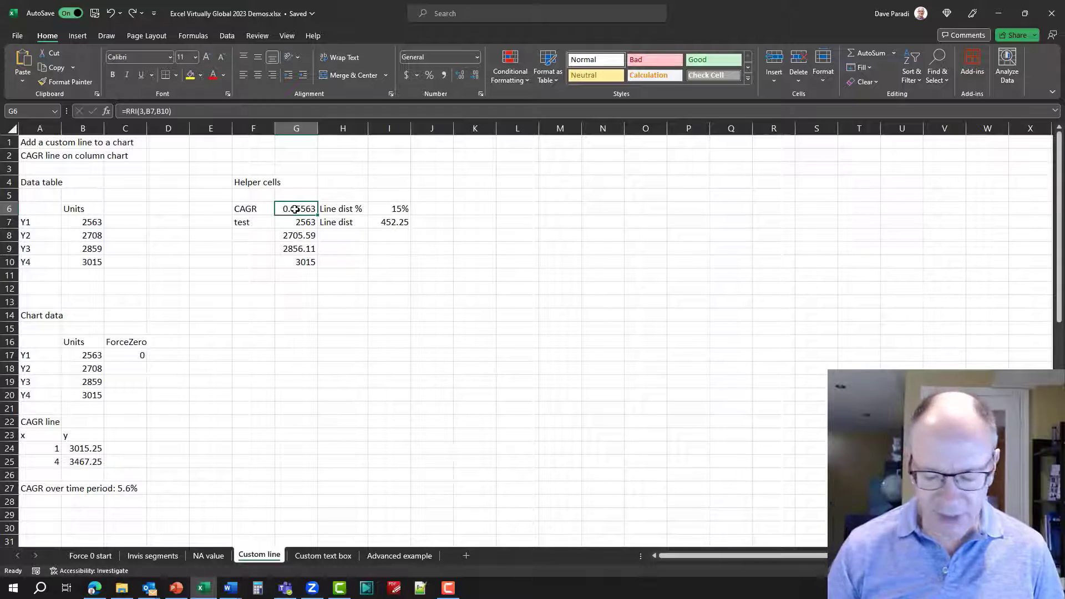
pyautogui.press('super+plus')
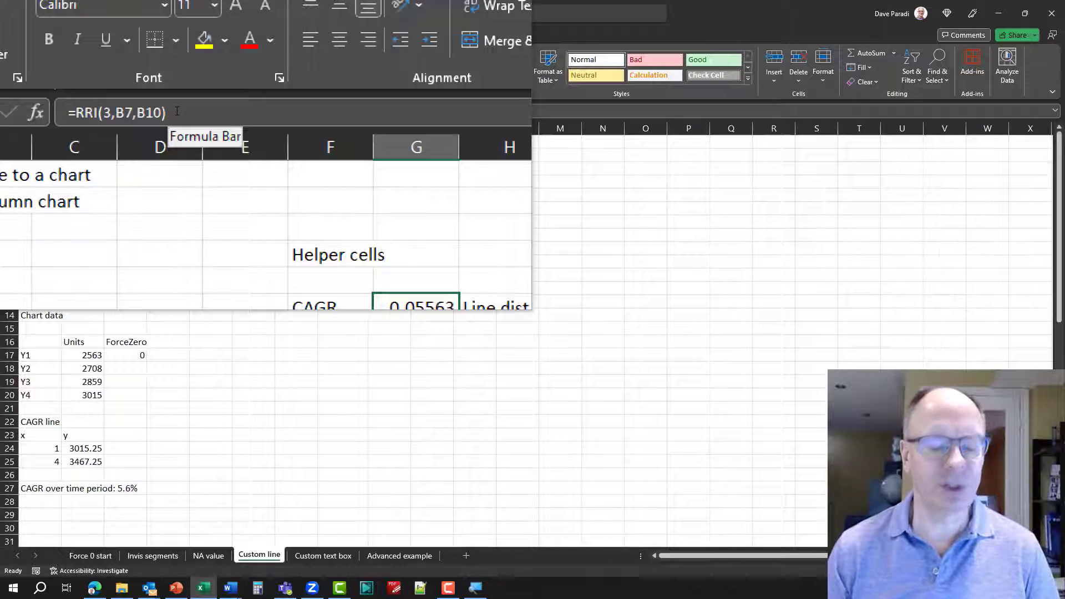
pyautogui.press('super+Escape')
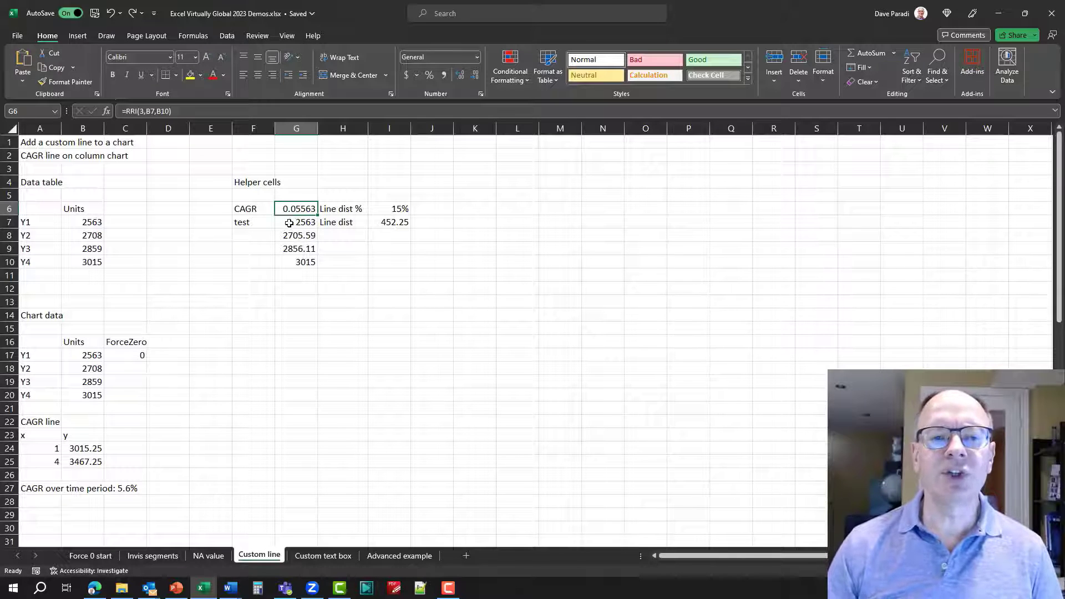
pyautogui.click(288, 223)
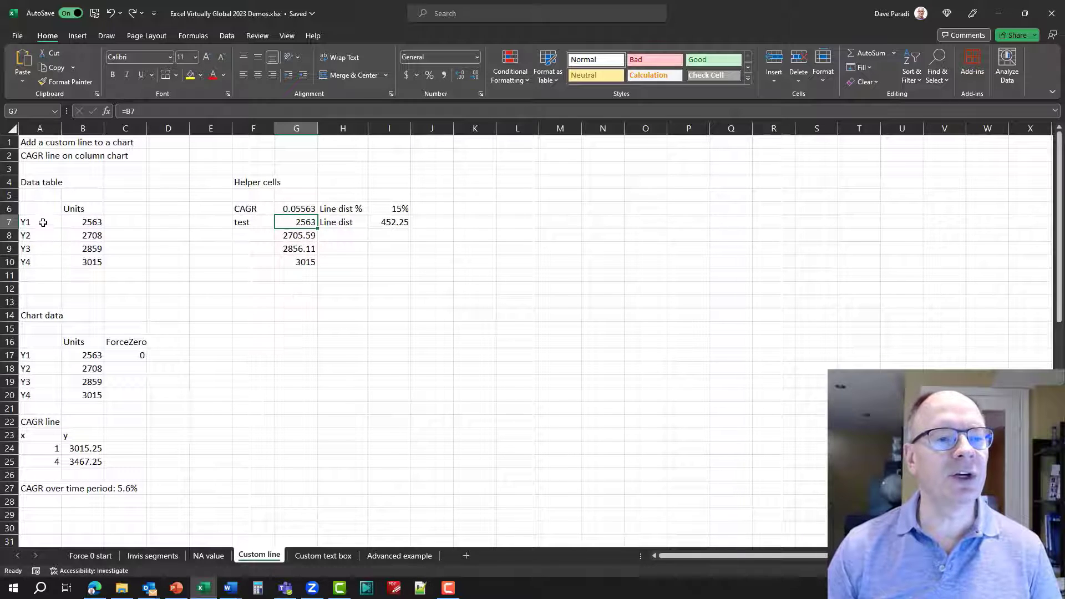
pyautogui.click(303, 235)
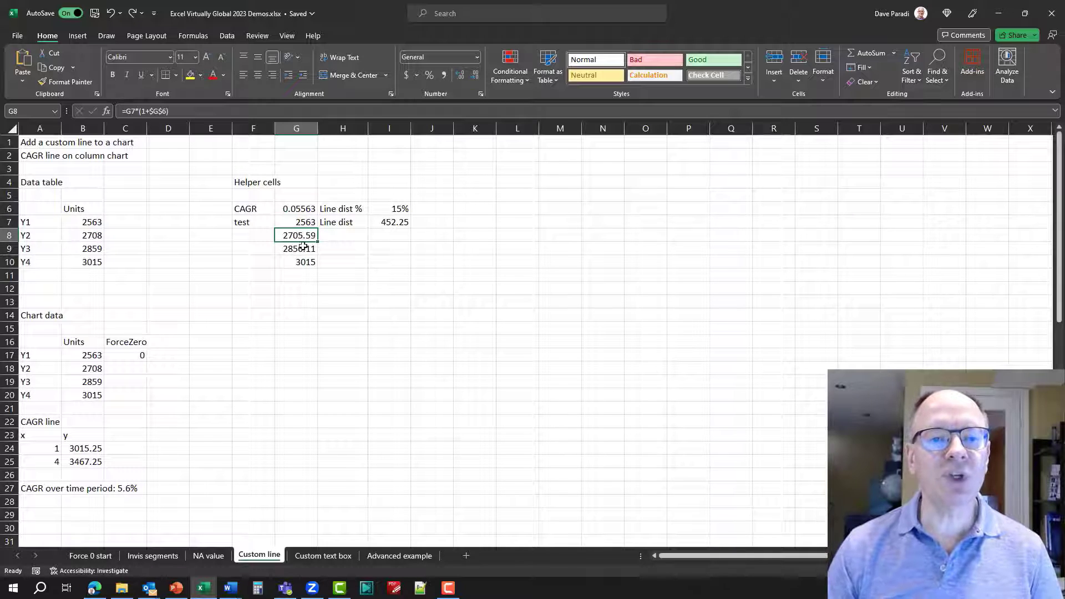
pyautogui.click(302, 249)
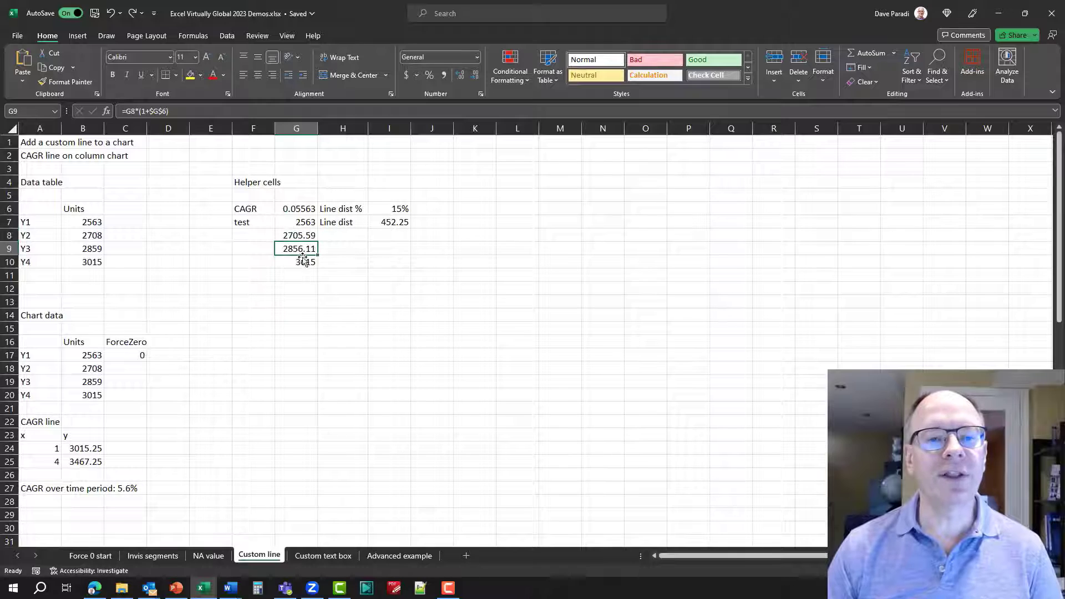
pyautogui.click(303, 262)
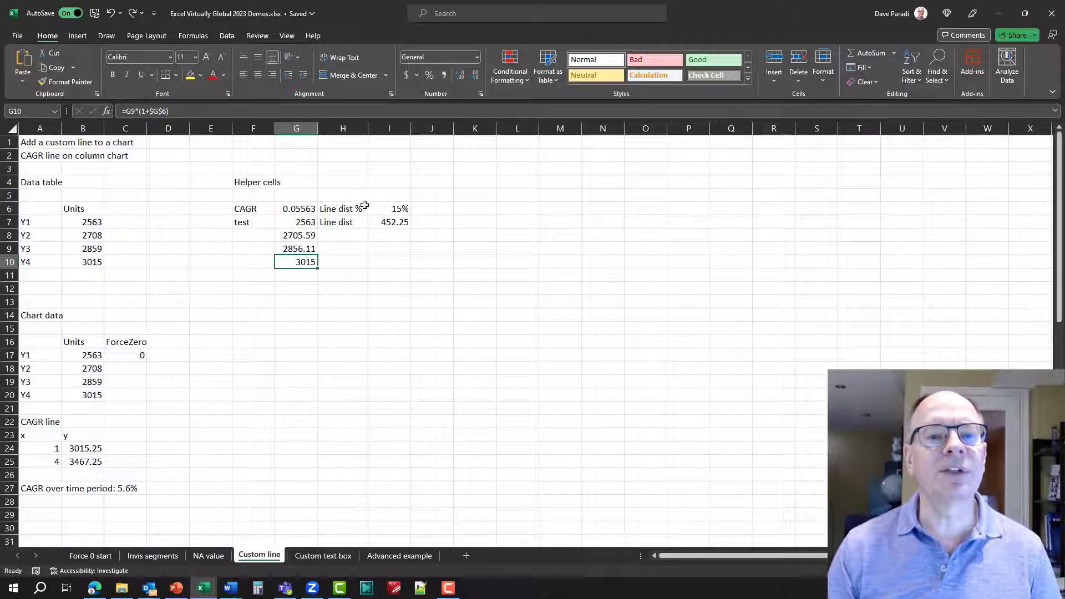
pyautogui.click(347, 209)
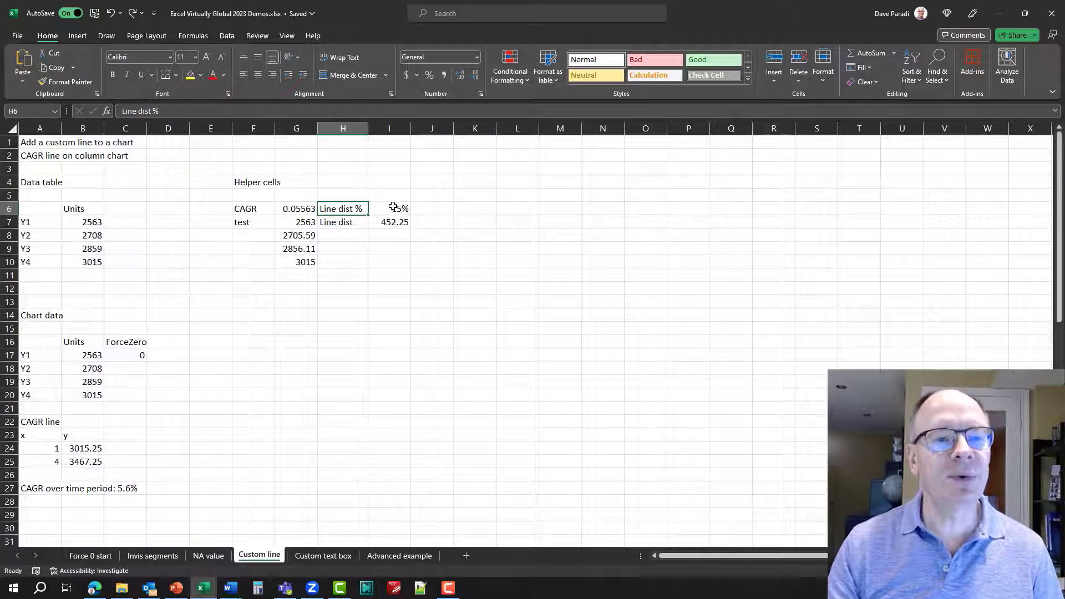
pyautogui.click(392, 208)
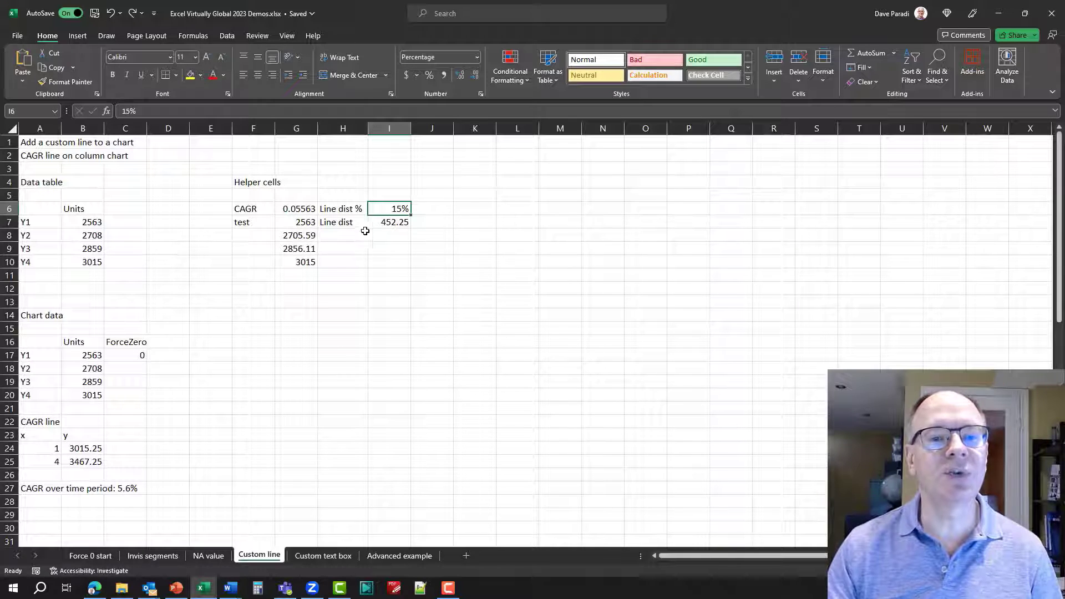
pyautogui.click(387, 223)
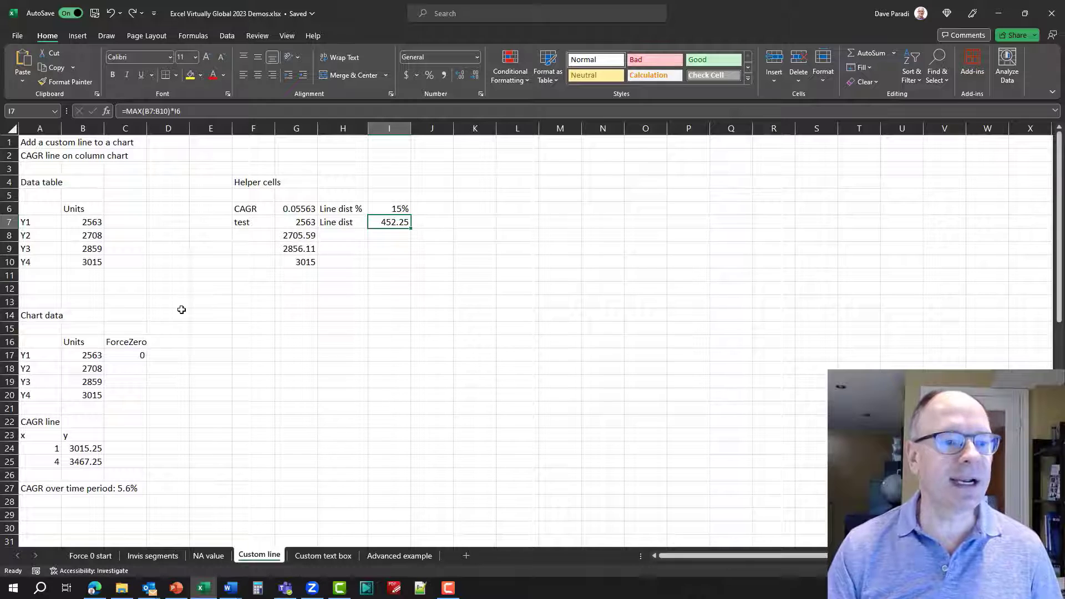
# - Examine the chart data headers, the CAGR line's x and y values with their formula, and the label text formula in A27
pyautogui.click(67, 329)
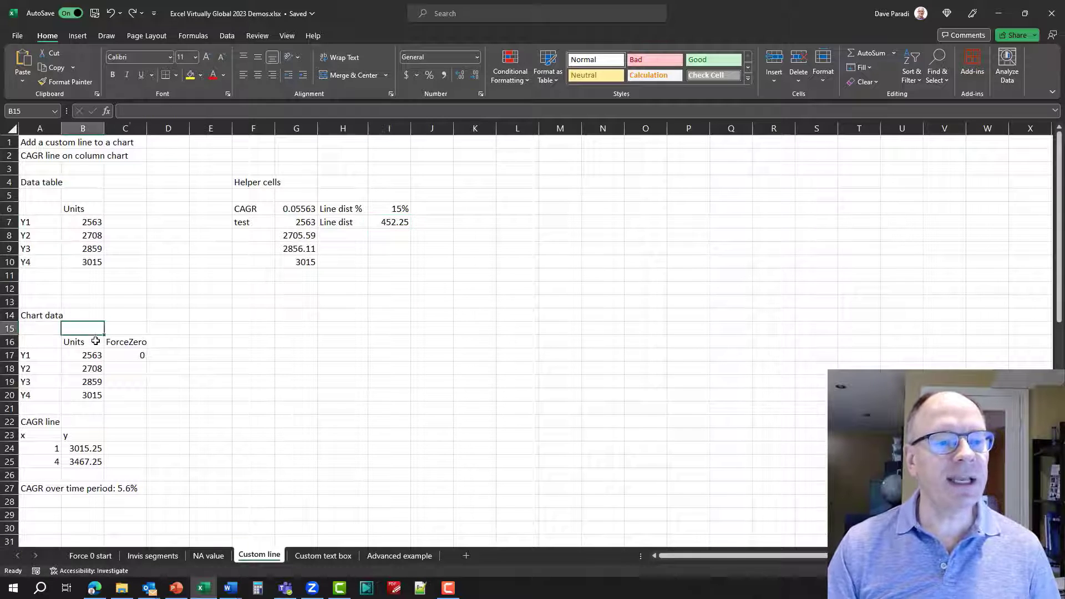
pyautogui.click(92, 343)
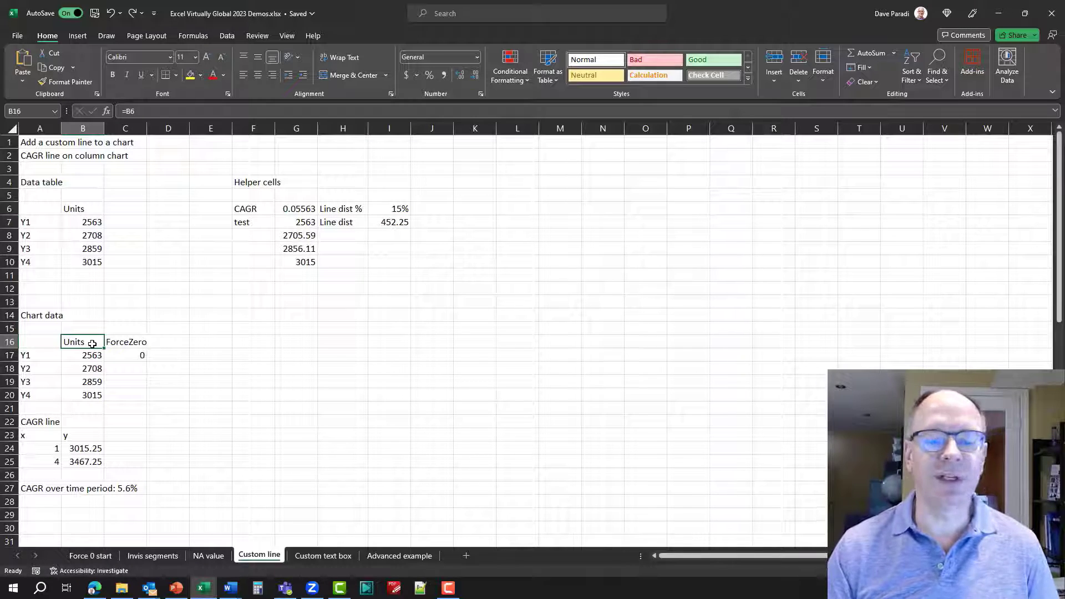
pyautogui.click(127, 341)
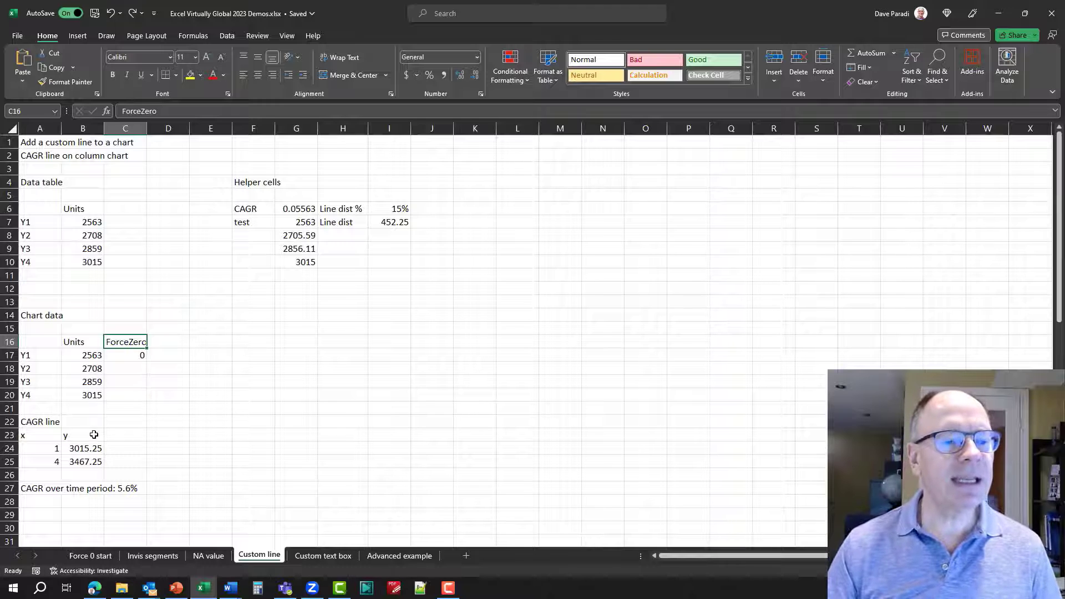
pyautogui.click(38, 422)
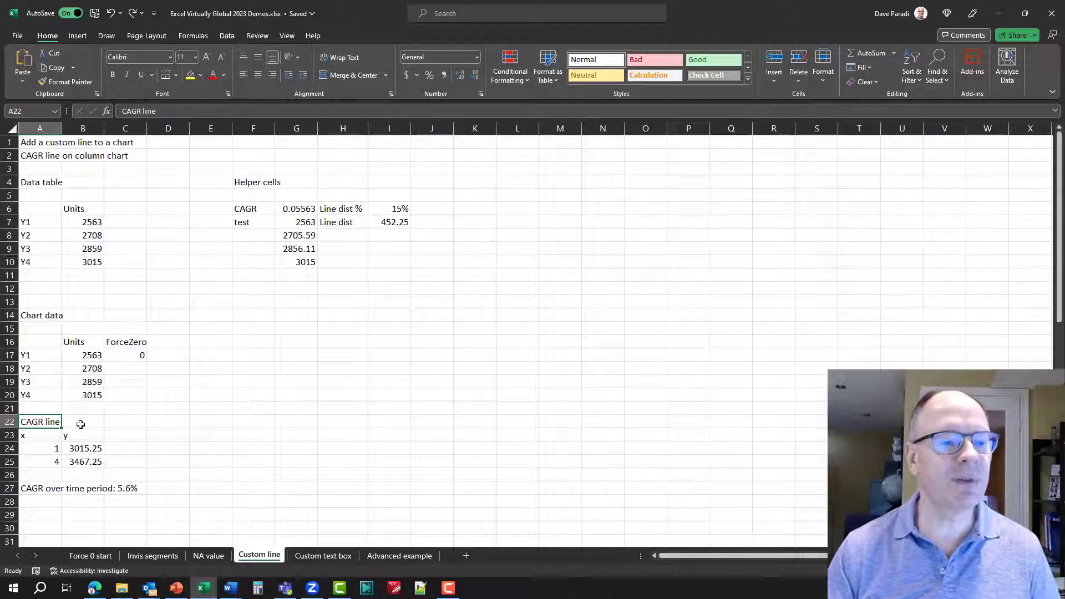
pyautogui.click(51, 436)
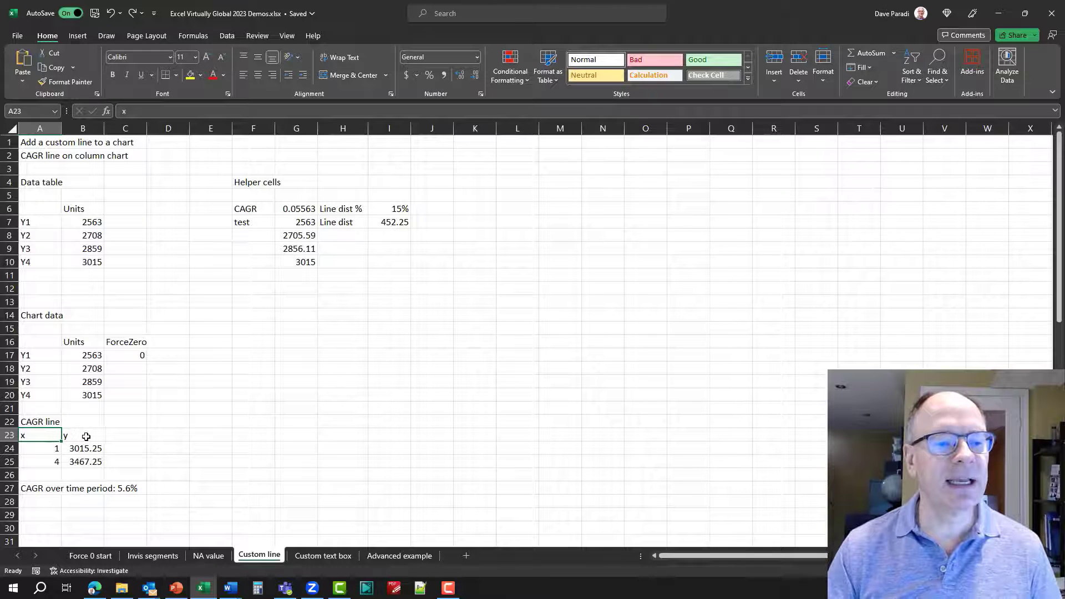
pyautogui.click(86, 436)
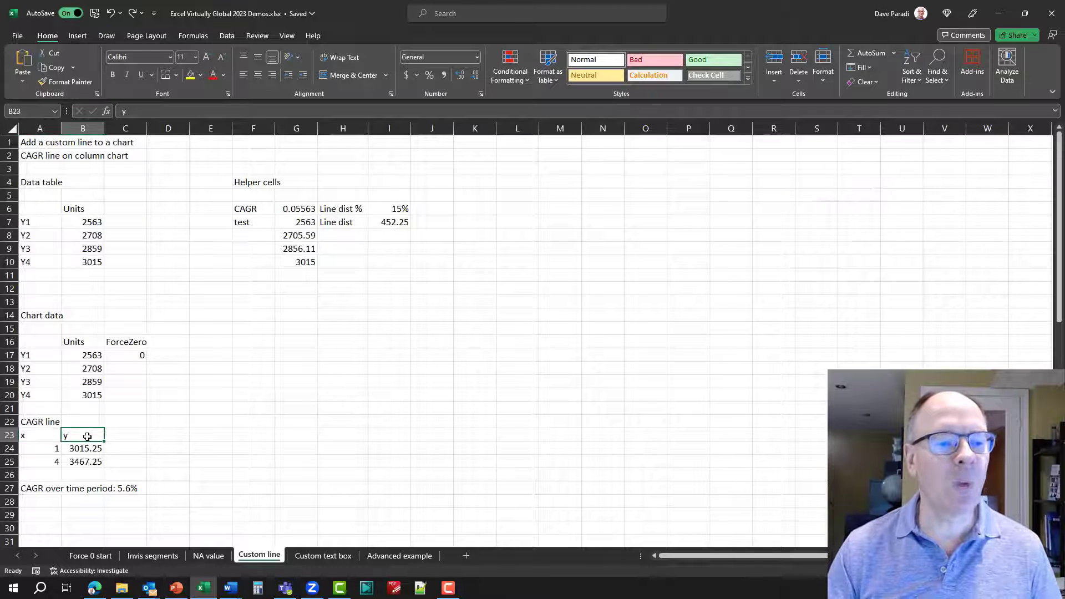
pyautogui.click(45, 436)
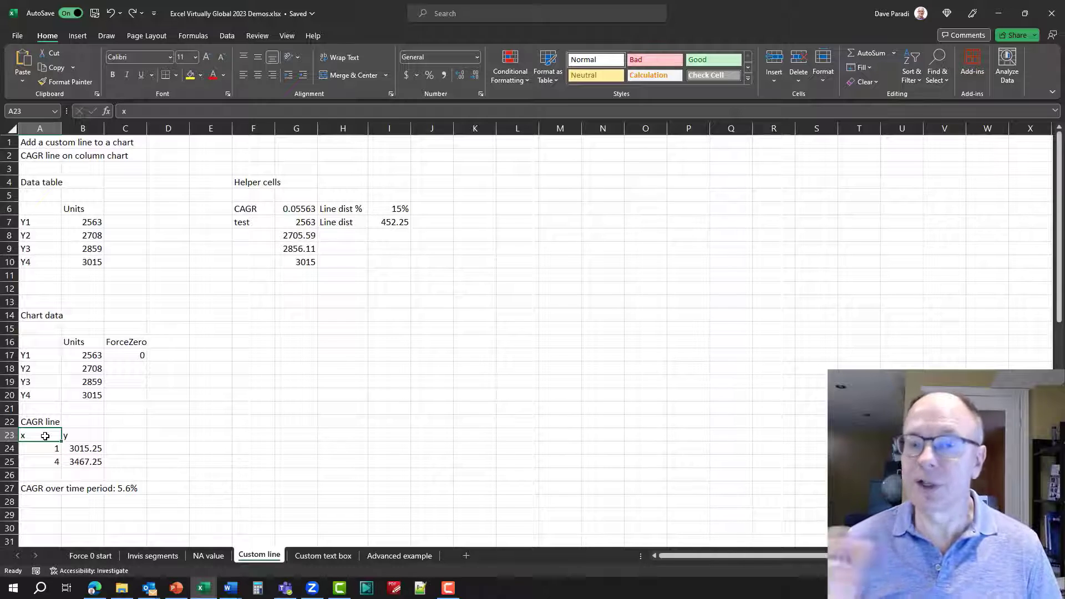
pyautogui.click(42, 448)
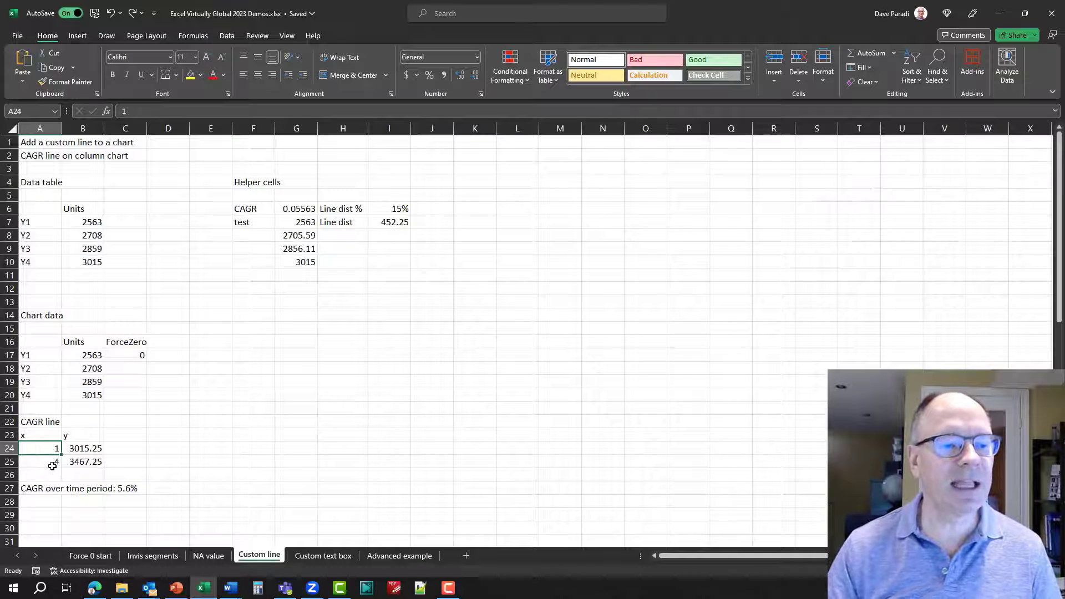
pyautogui.click(51, 464)
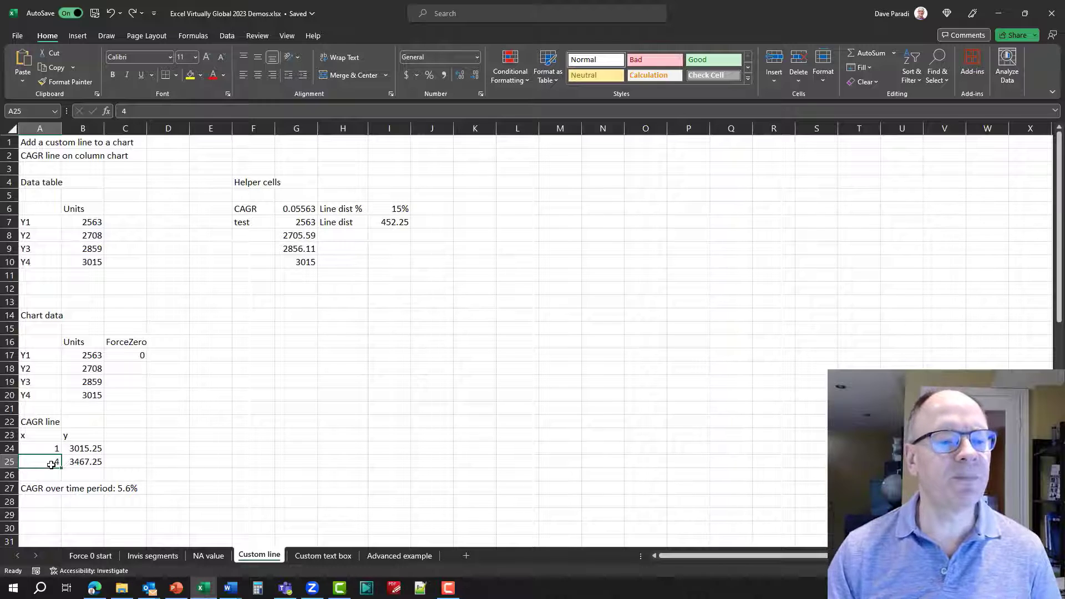
pyautogui.click(92, 446)
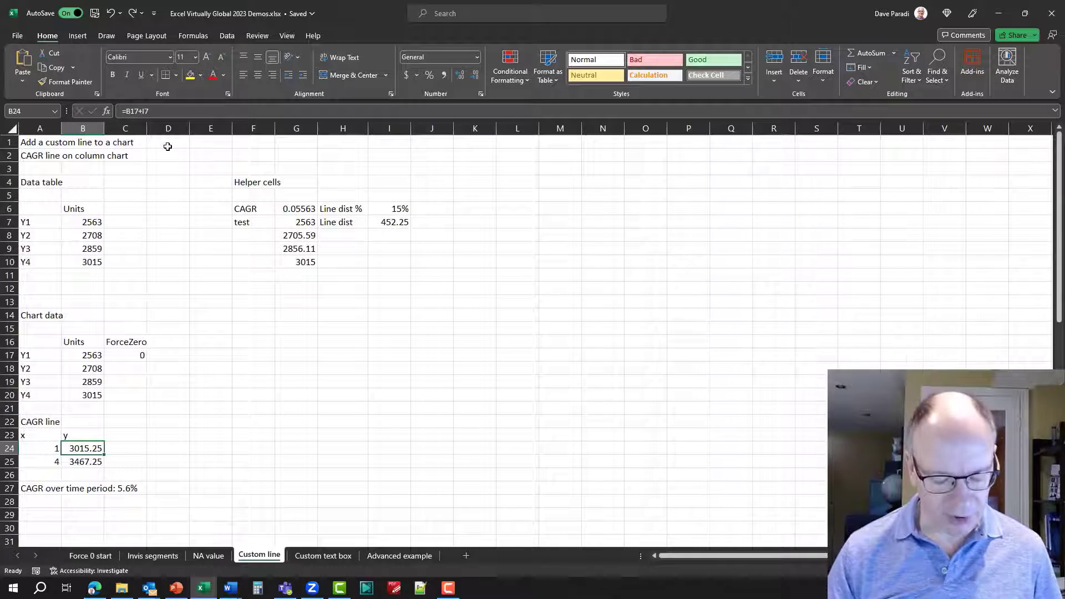
pyautogui.press('super+plus')
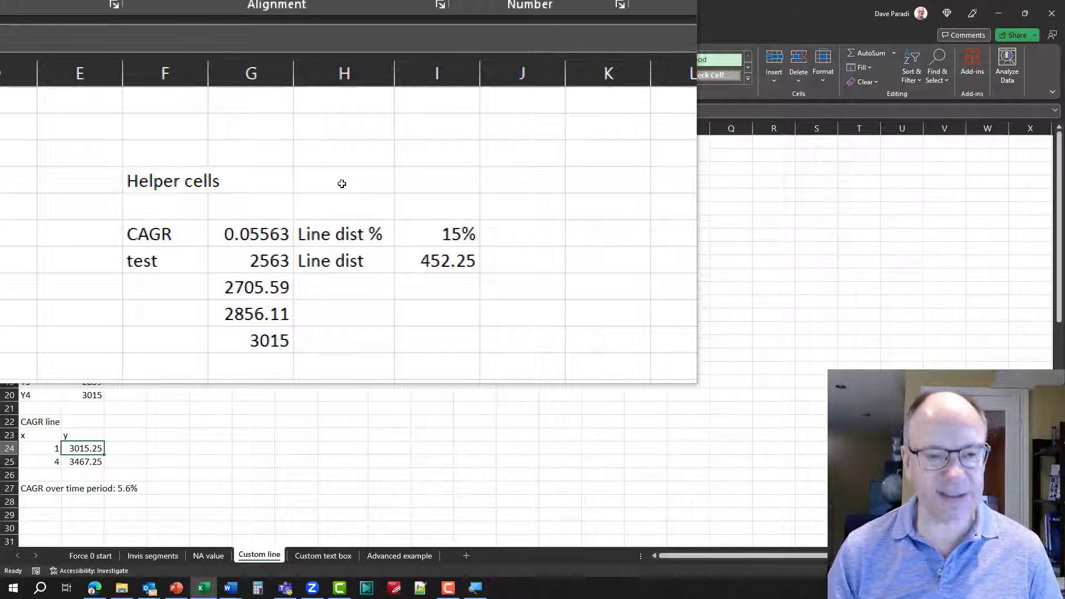
pyautogui.press('super+Escape')
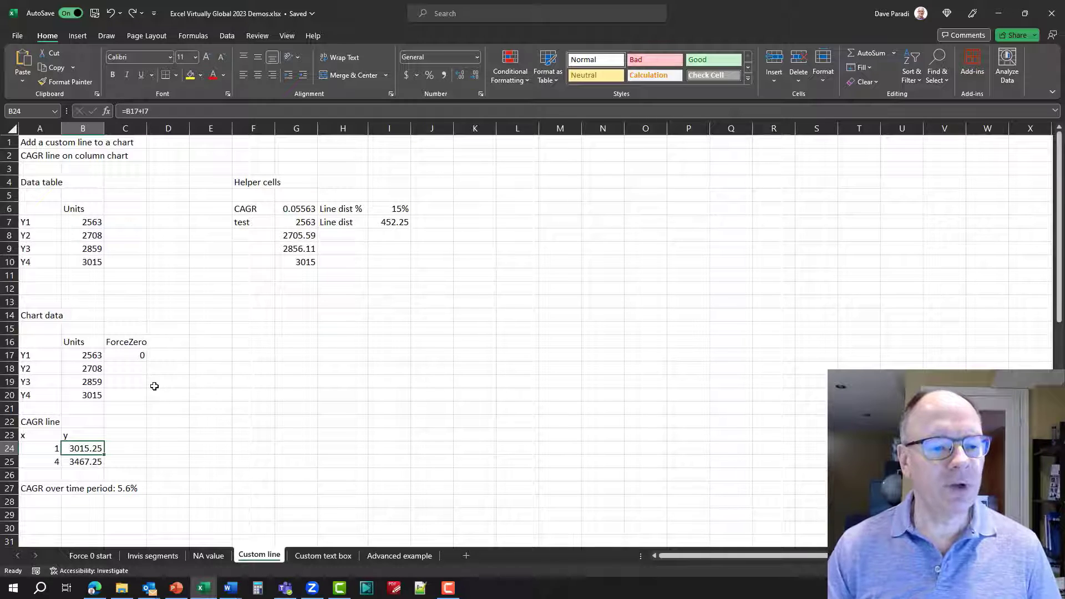
pyautogui.click(44, 489)
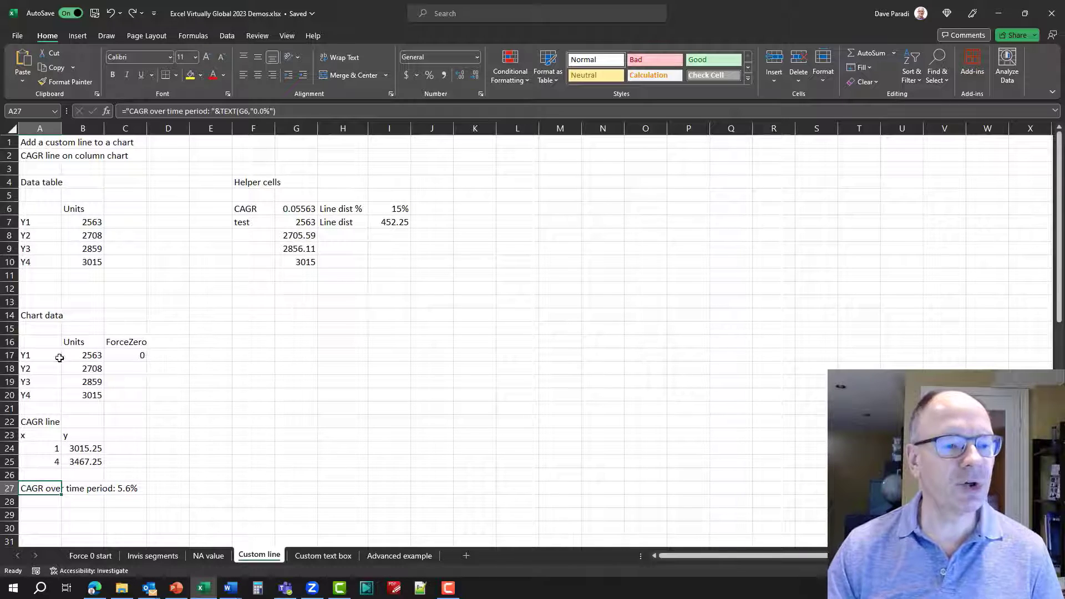
# - Insert a 2-D clustered column chart from A16:C20, place it below the helper cells and enlarge it slightly
pyautogui.moveTo(31, 340); pyautogui.dragTo(129, 395)
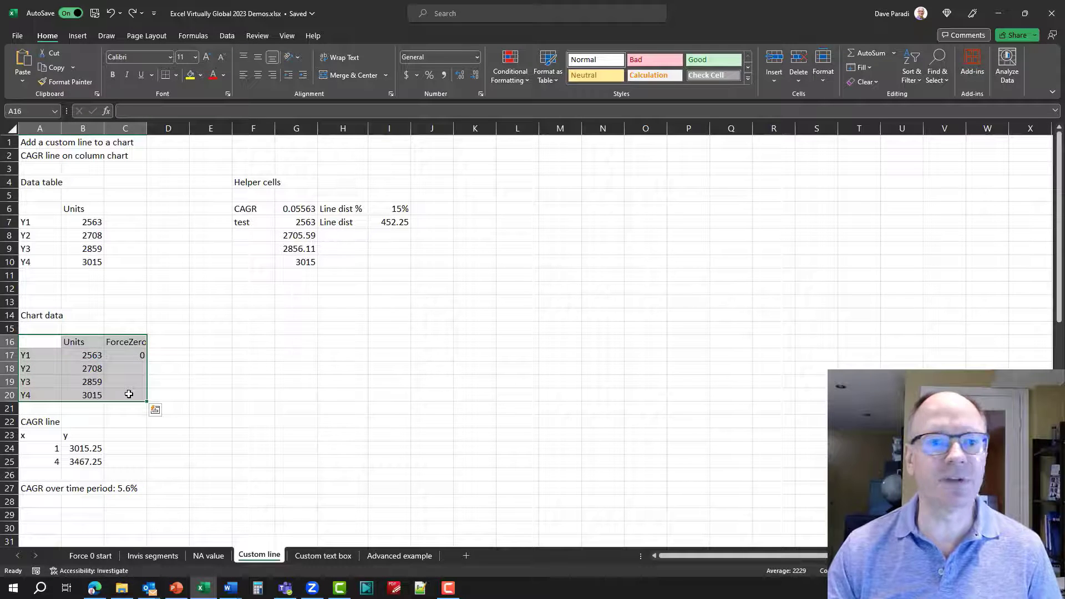
pyautogui.click(78, 37)
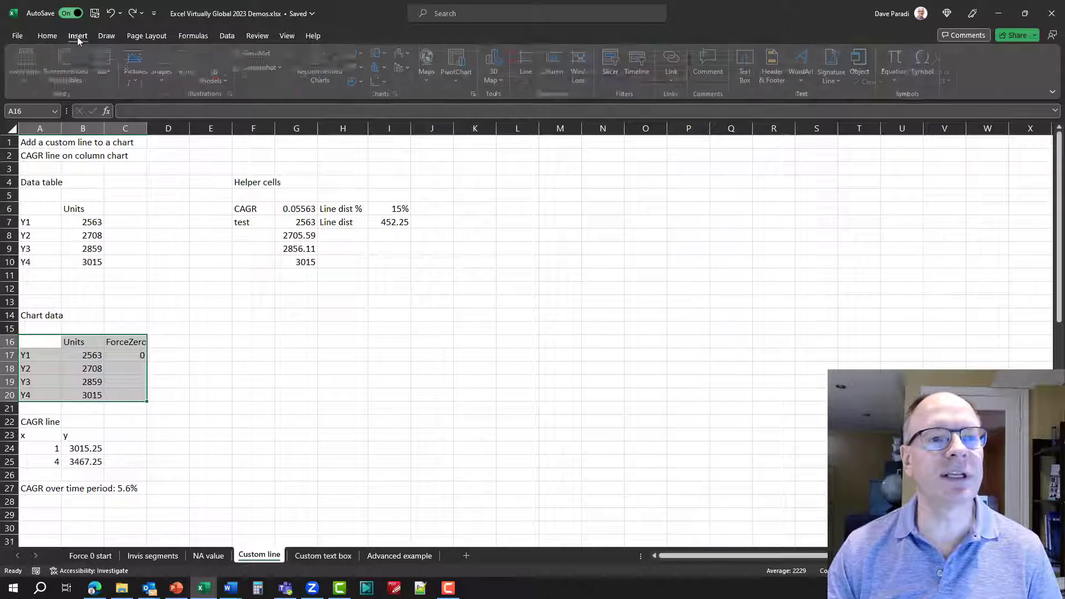
pyautogui.click(358, 53)
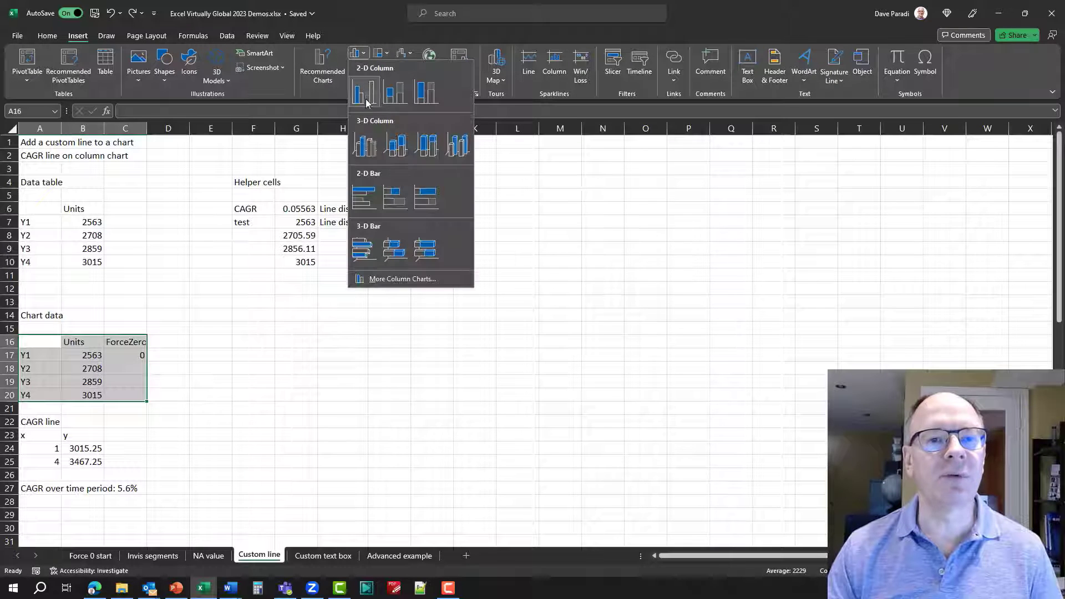
pyautogui.click(366, 101)
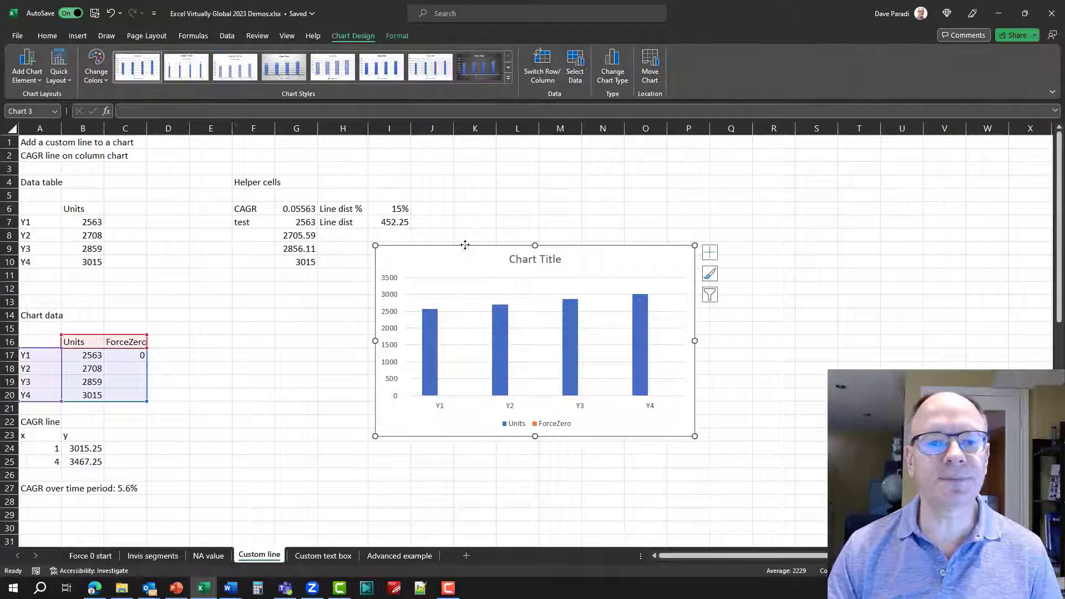
pyautogui.moveTo(464, 244); pyautogui.dragTo(369, 284)
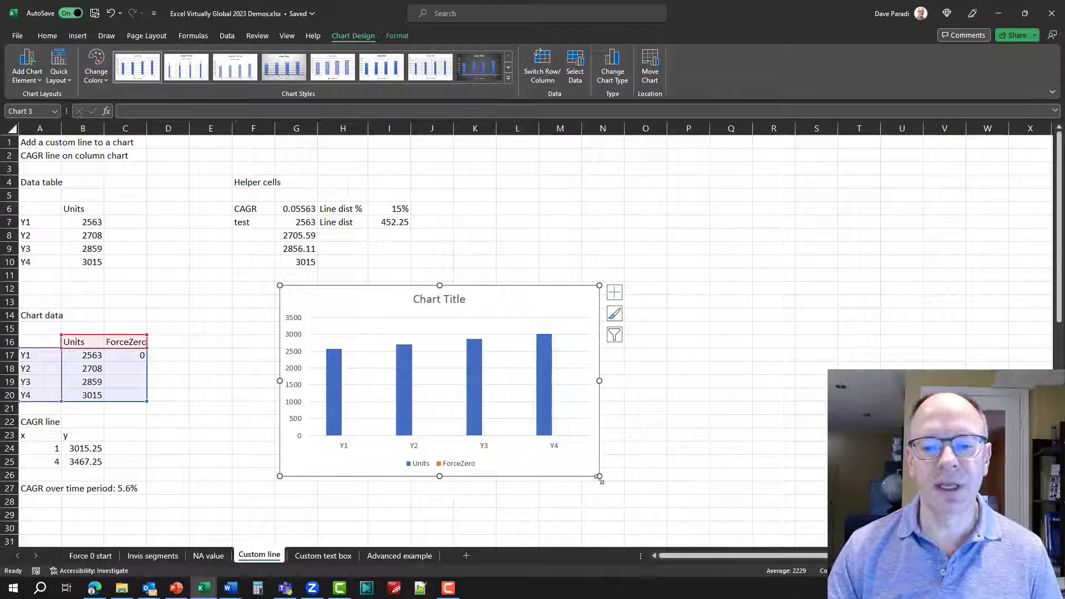
pyautogui.moveTo(599, 477); pyautogui.dragTo(619, 501)
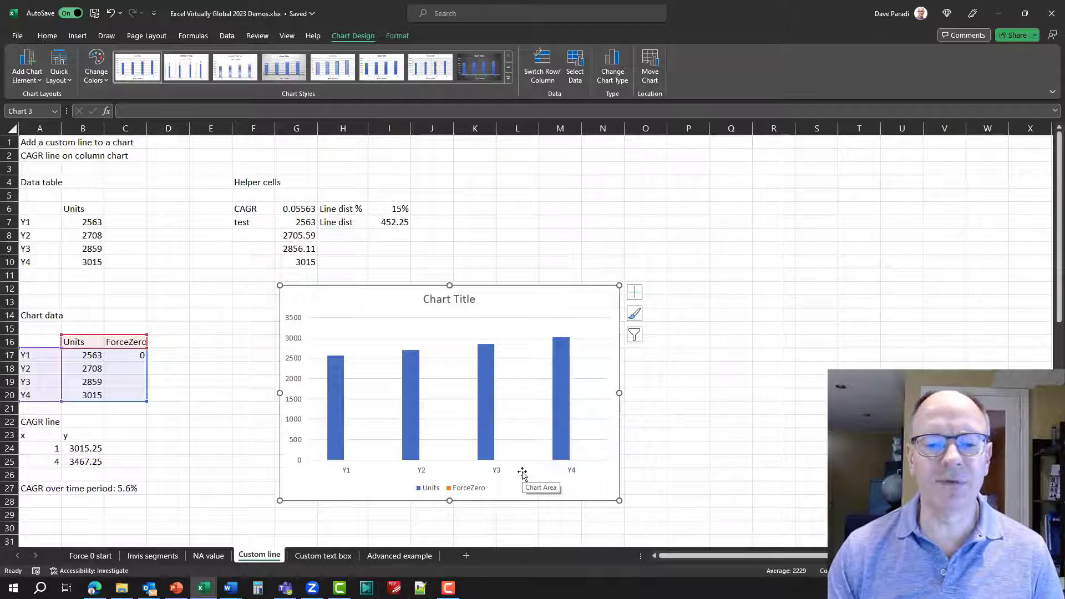
# - Set the series overlap of the chart's Units columns to 100%
pyautogui.moveTo(486, 366)
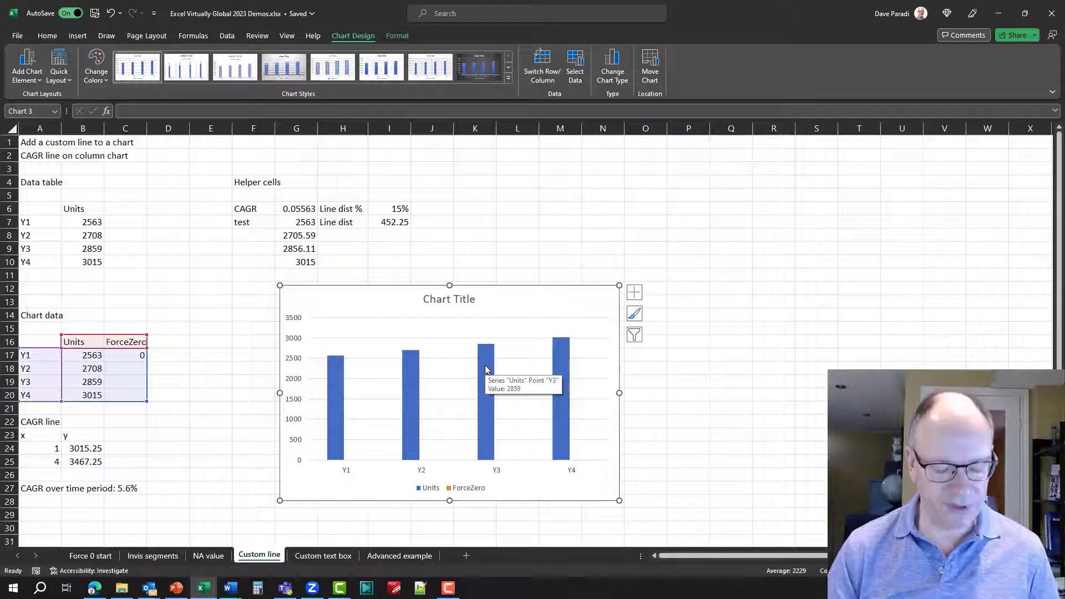
pyautogui.click(486, 369)
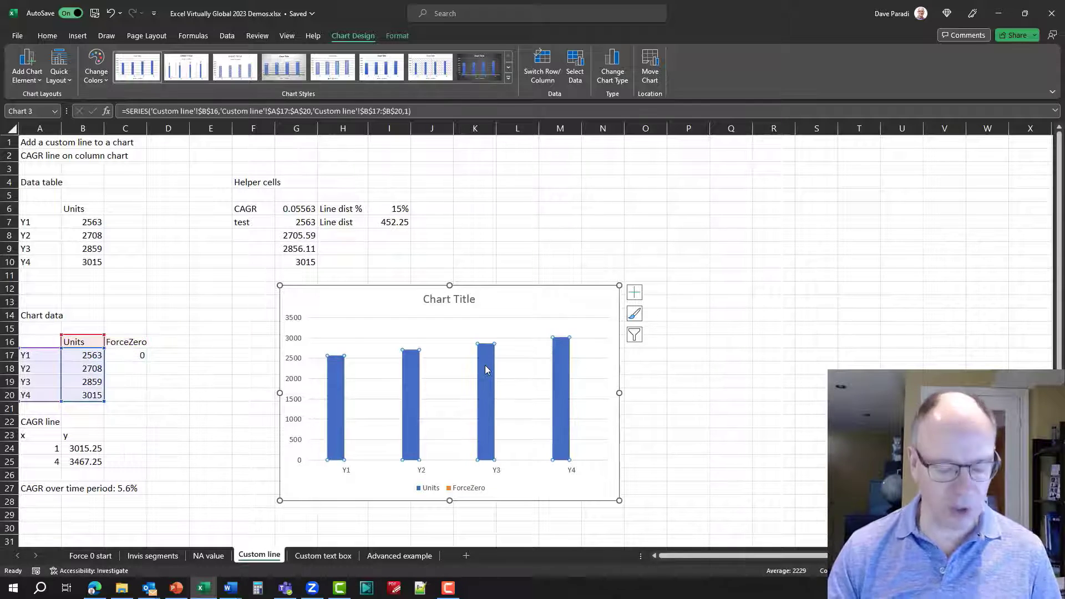
pyautogui.doubleClick(486, 367)
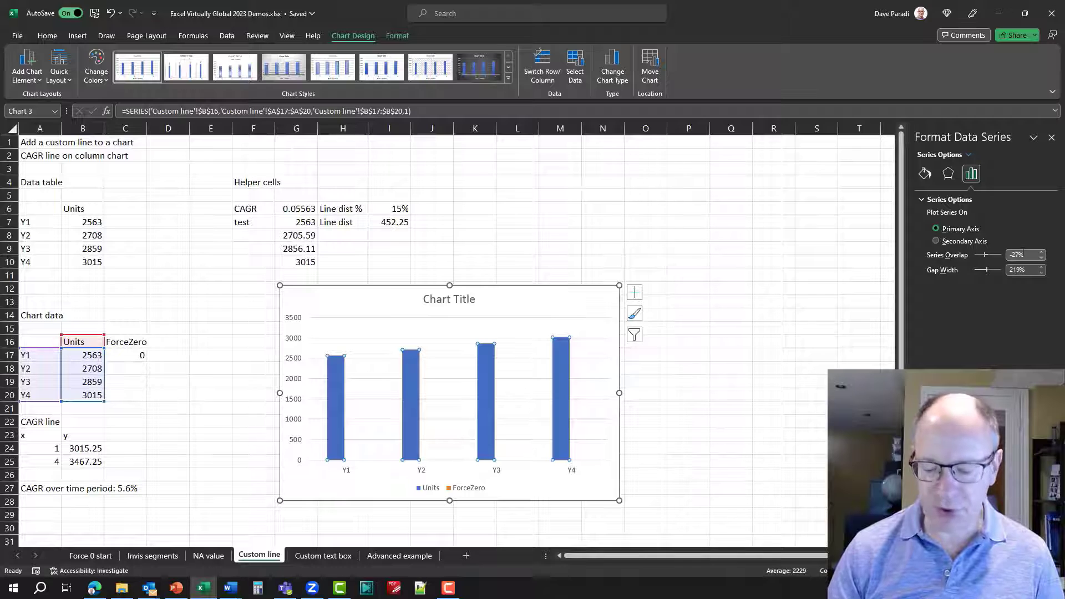
pyautogui.press('super+plus')
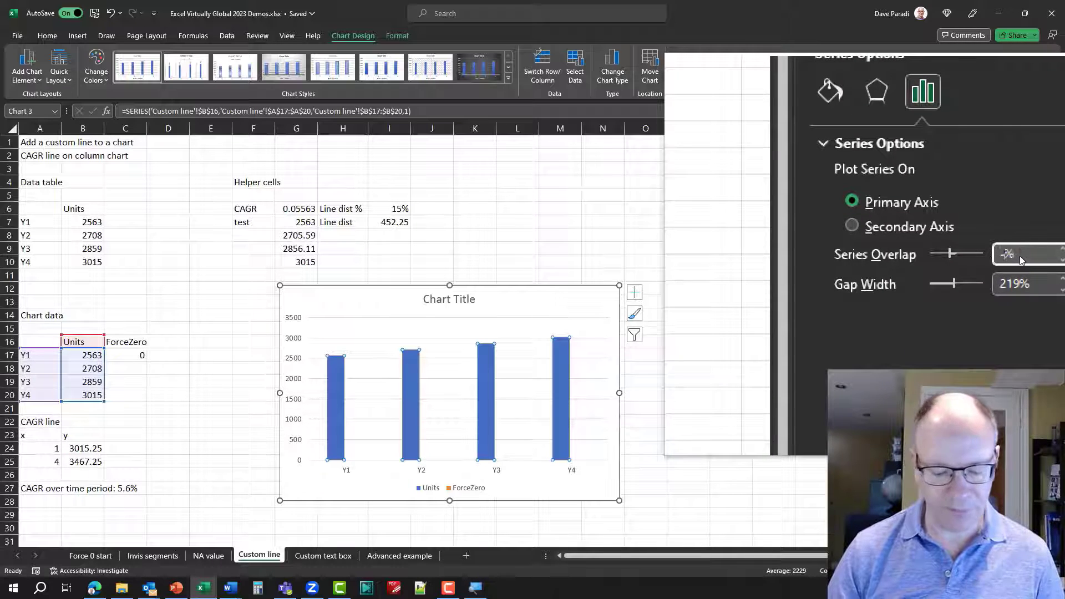
pyautogui.press('BackSpace')
pyautogui.write('100')
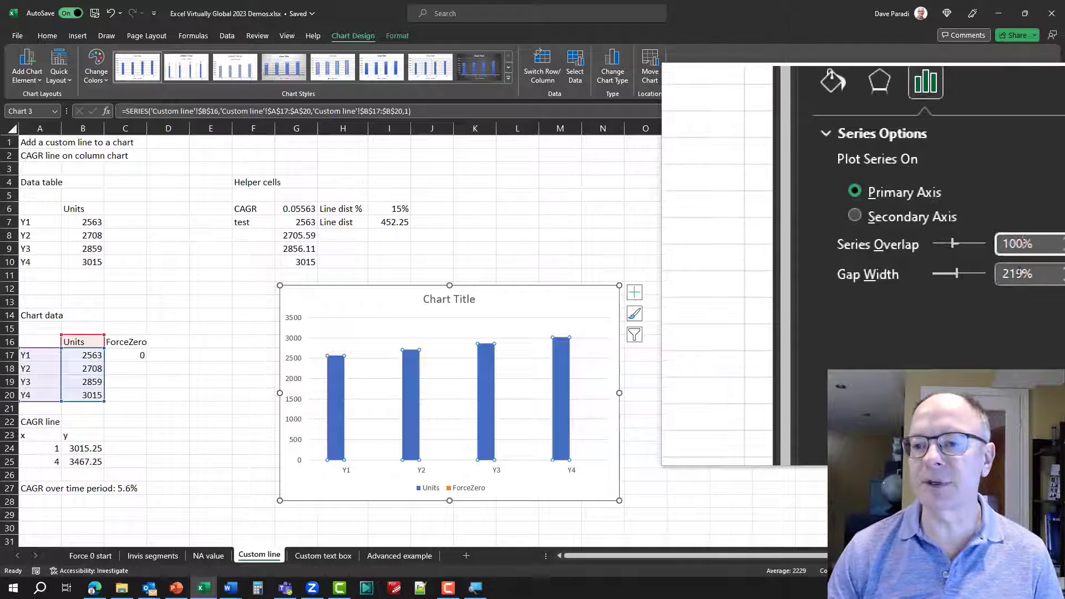
# - Set the gap width of the Units columns to 50%
pyautogui.click(1019, 273)
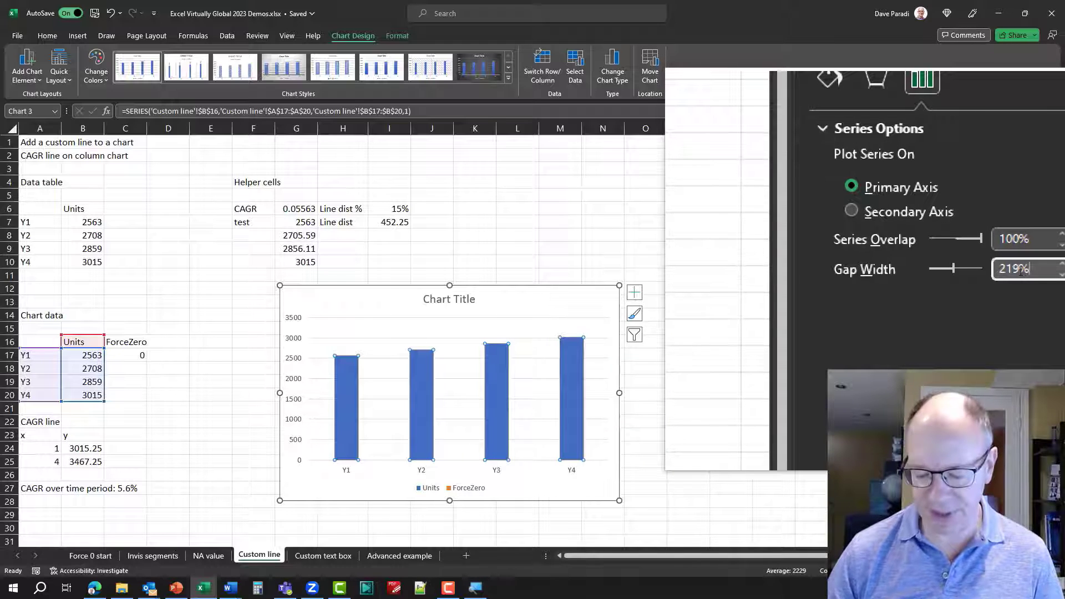
pyautogui.press('BackSpace')
pyautogui.press('BackSpace')
pyautogui.press('BackSpace')
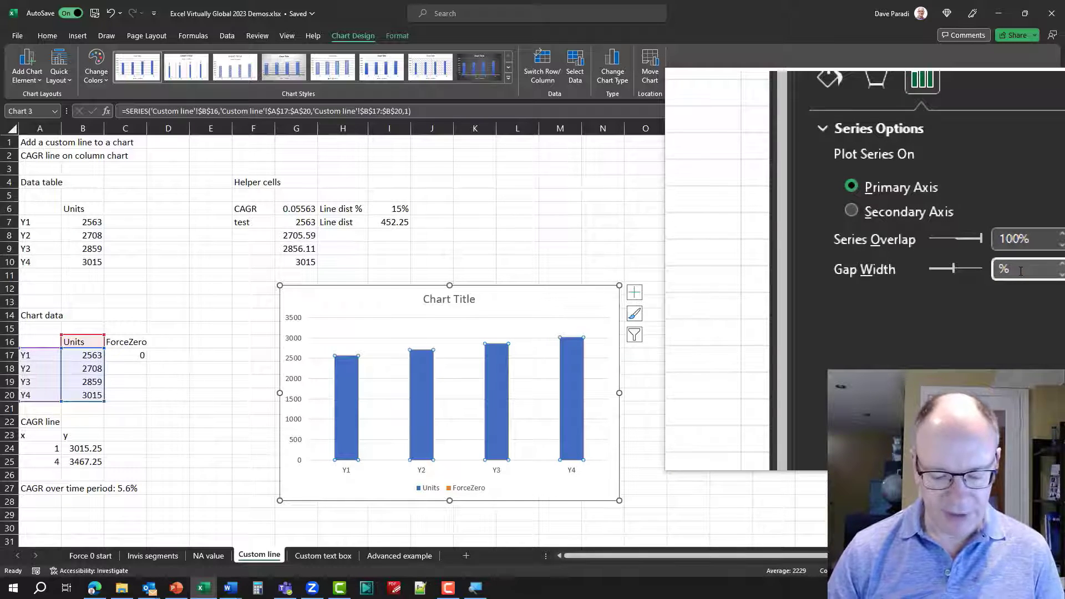
pyautogui.write('50')
pyautogui.press('Return')
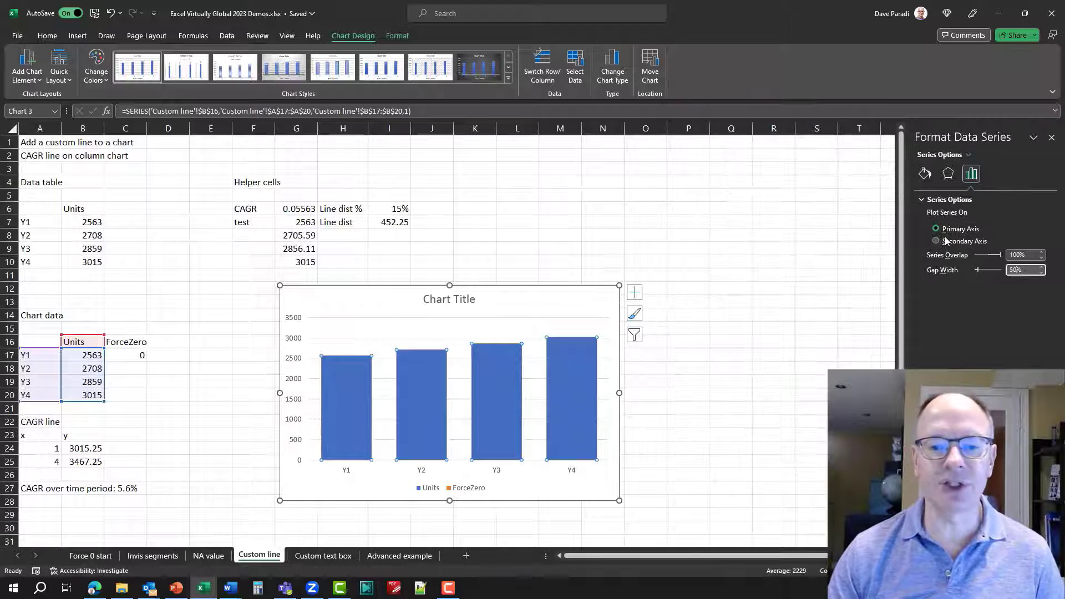
# - Remove the legend and the gridlines from the column chart
pyautogui.click(634, 292)
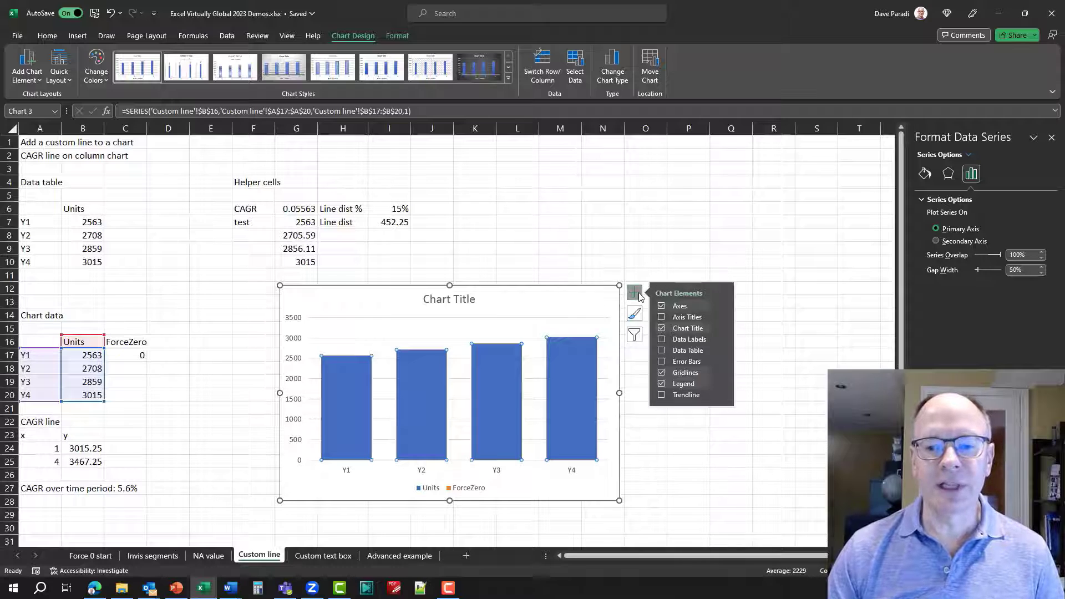
pyautogui.click(661, 383)
pyautogui.click(662, 374)
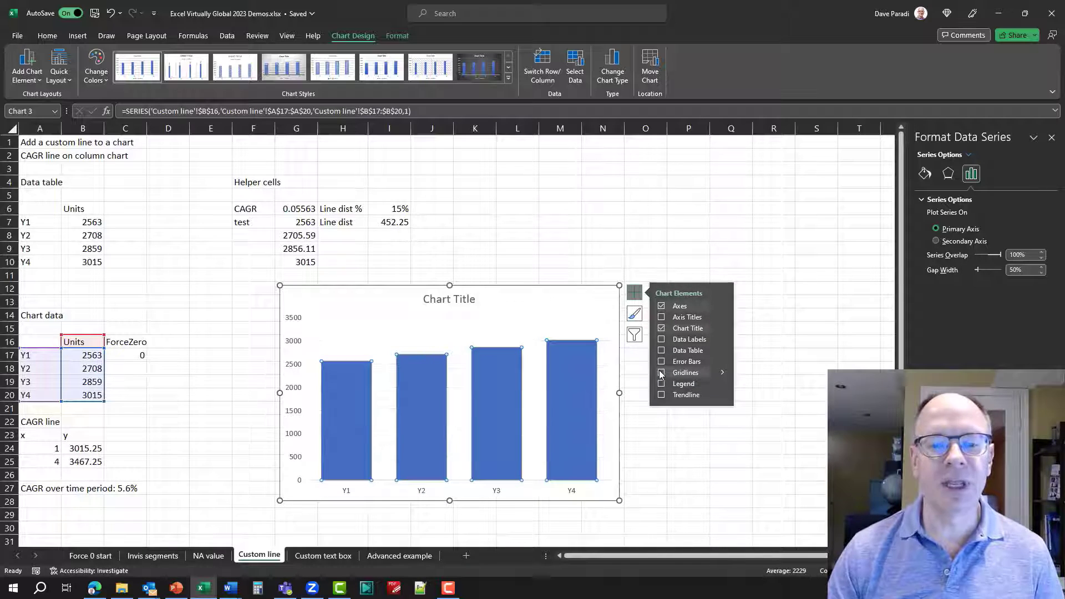
# - Add data labels at the outside end of the Units columns and close the series formatting options
pyautogui.click(723, 340)
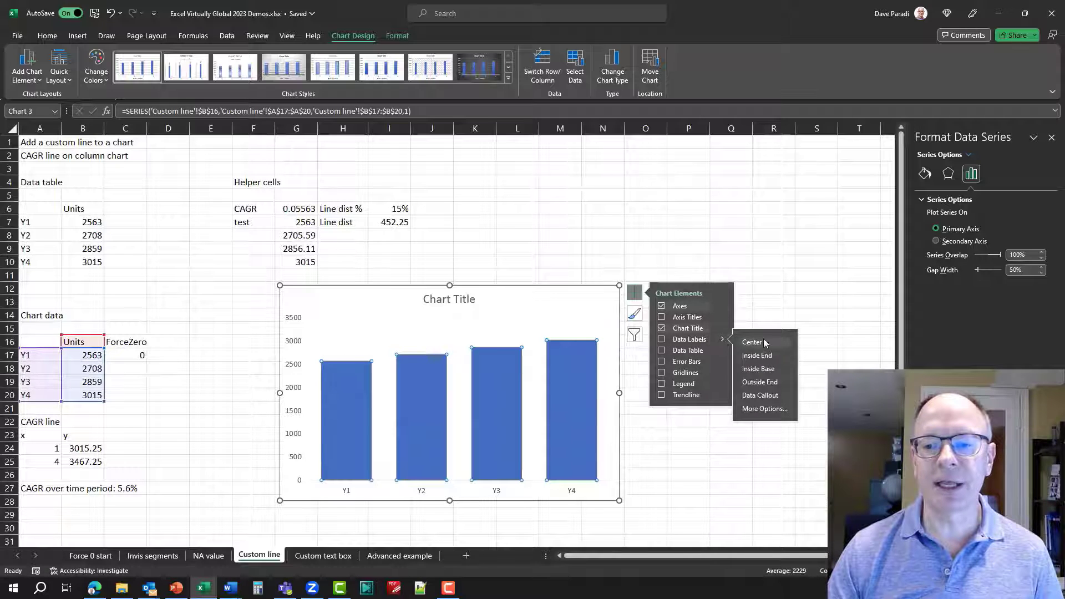
pyautogui.click(761, 383)
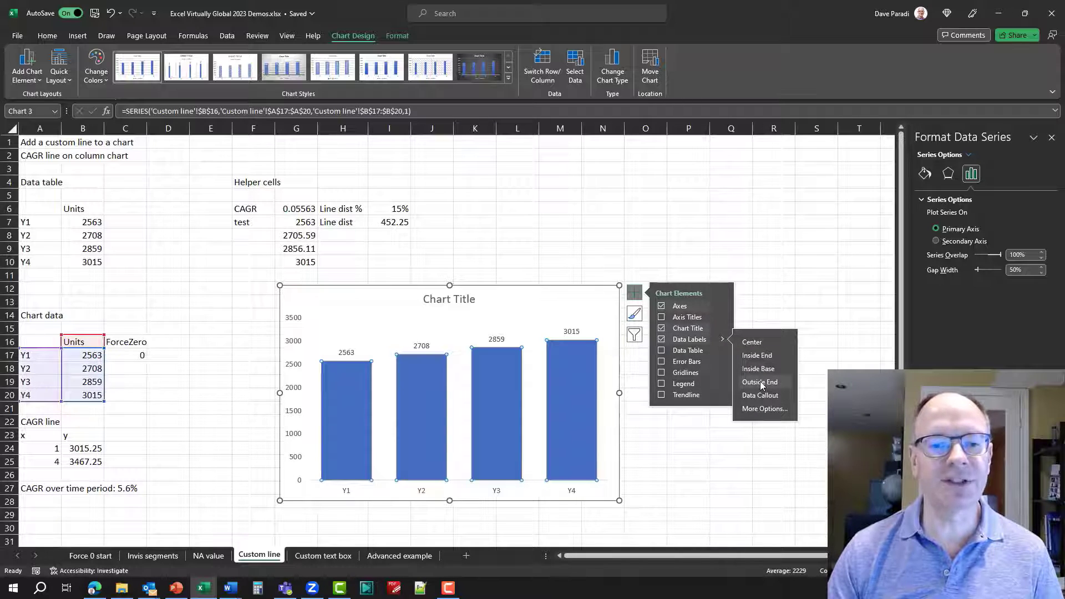
pyautogui.click(635, 294)
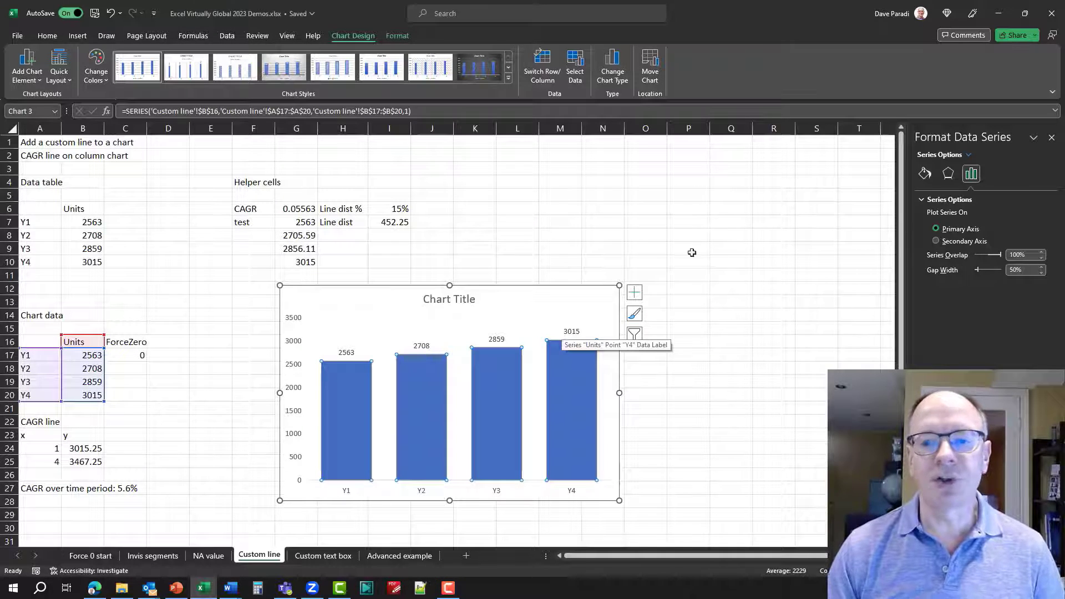
pyautogui.click(1052, 138)
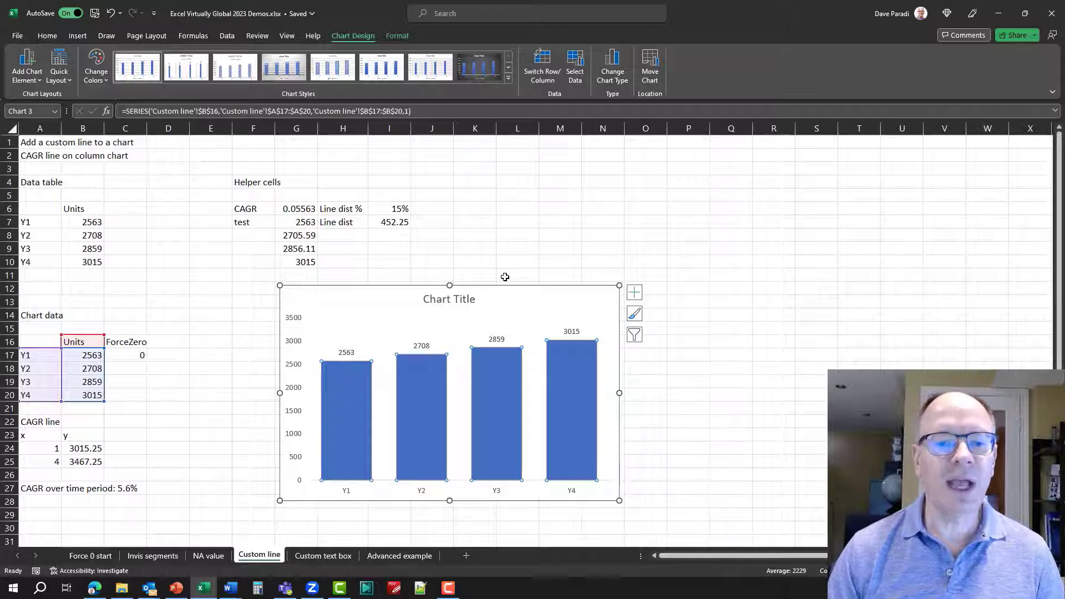
# - Link the chart title to the CAGR label text in cell A27 with the formula ='Custom line'!$A$27
pyautogui.click(466, 299)
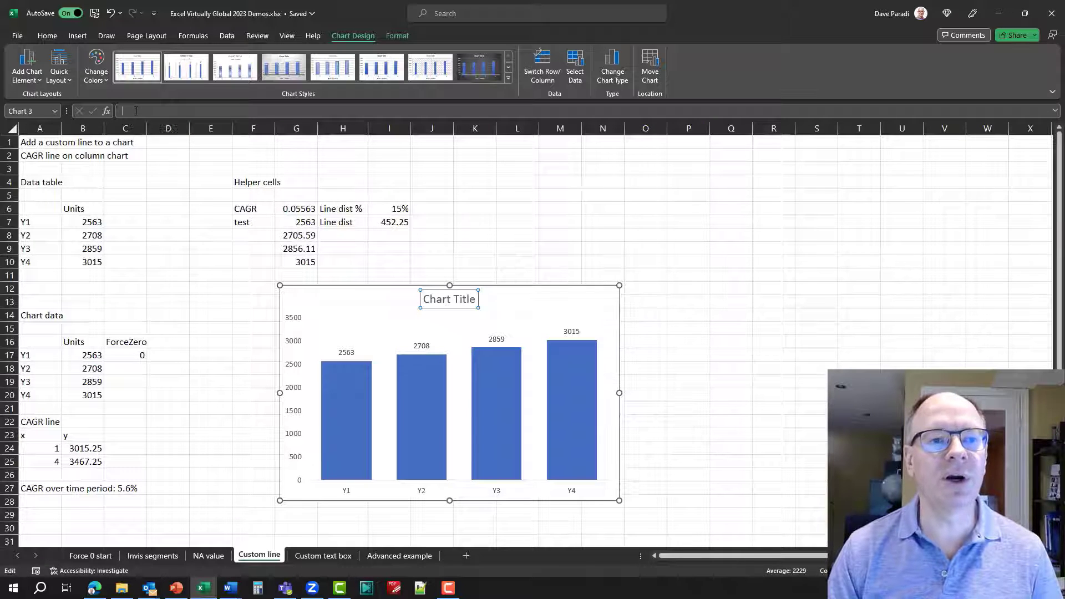
pyautogui.click(135, 110)
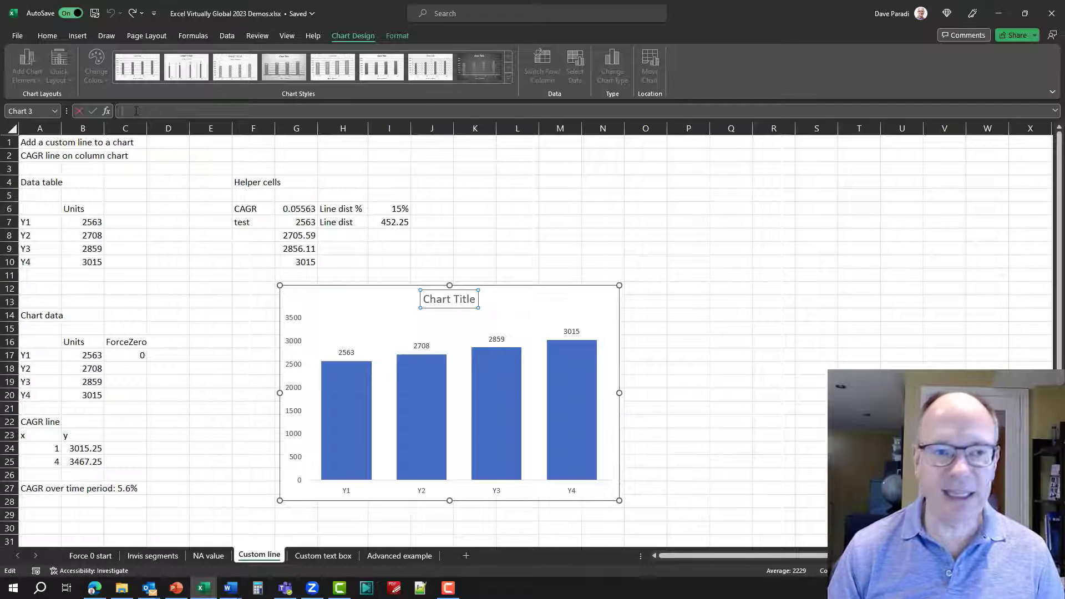
pyautogui.write('=')
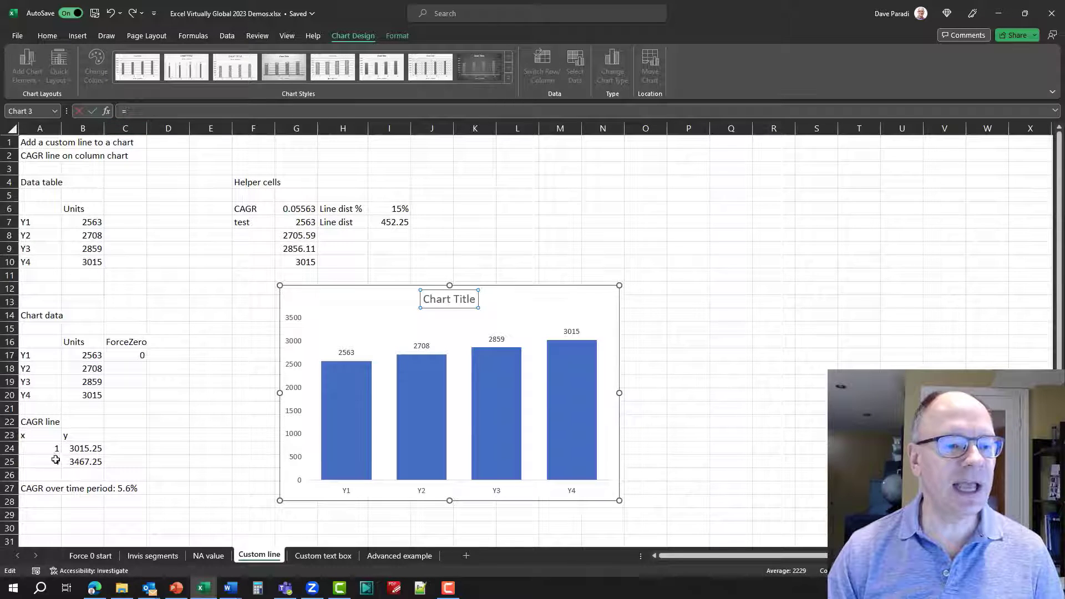
pyautogui.click(41, 488)
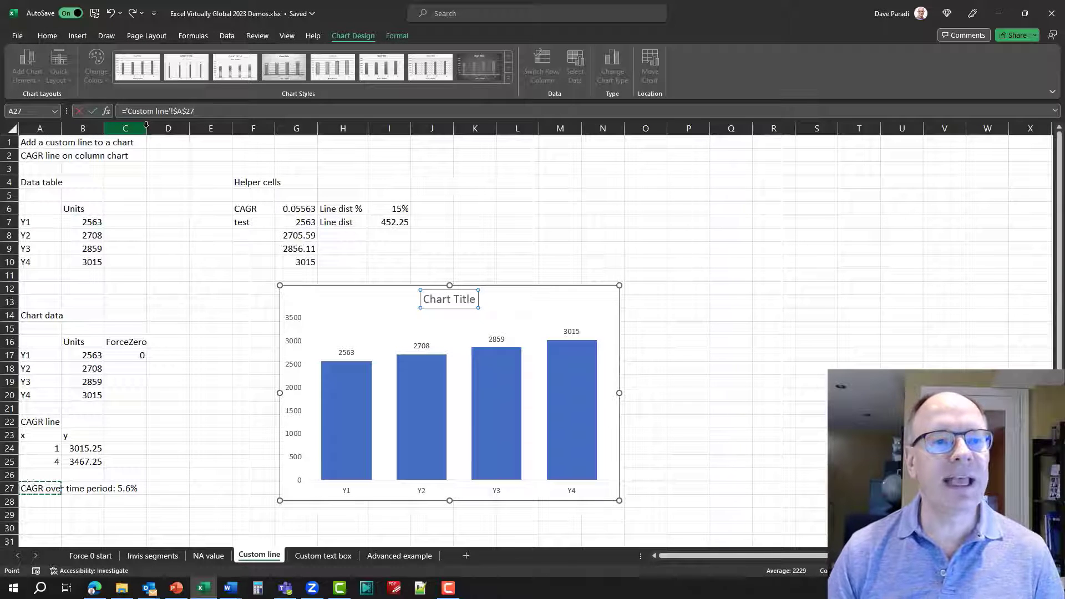
pyautogui.press('Return')
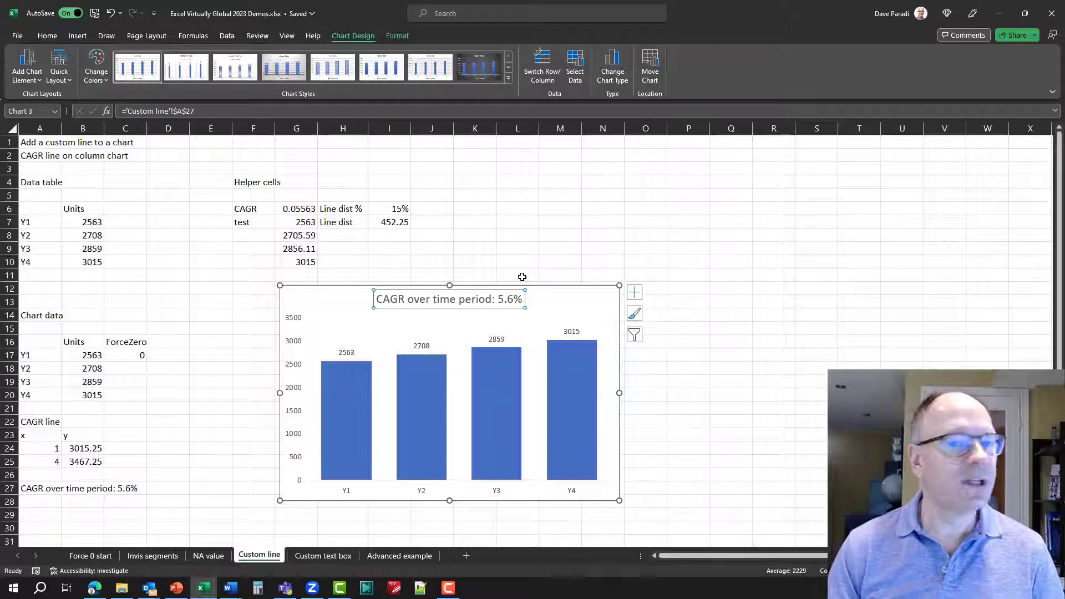
# - Add a new data series to the chart, taking its name from the CAGR line heading in cell A22
pyautogui.click(563, 287)
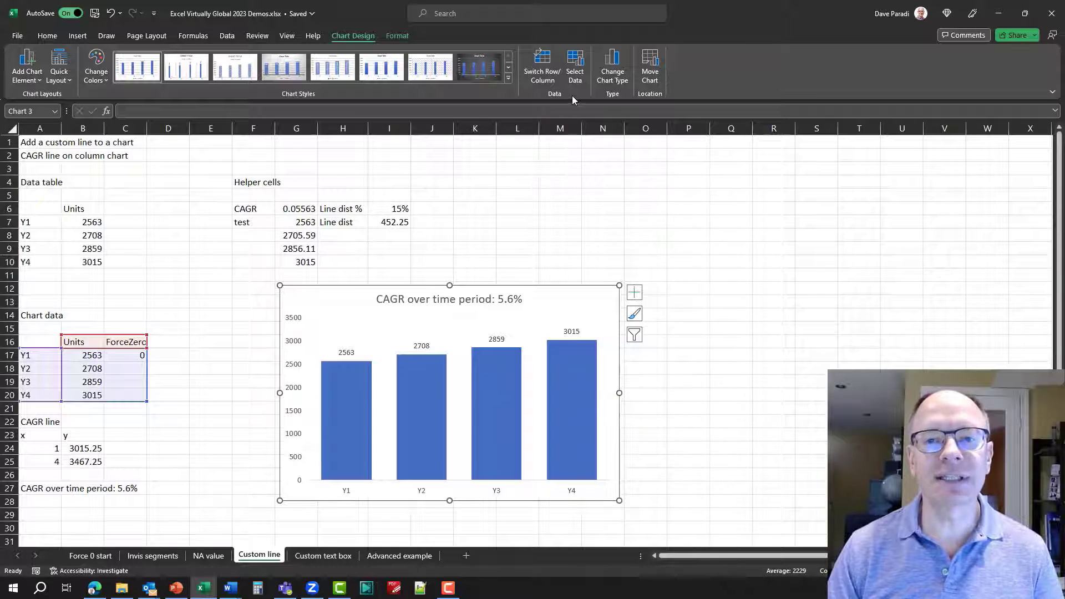
pyautogui.press('super+plus')
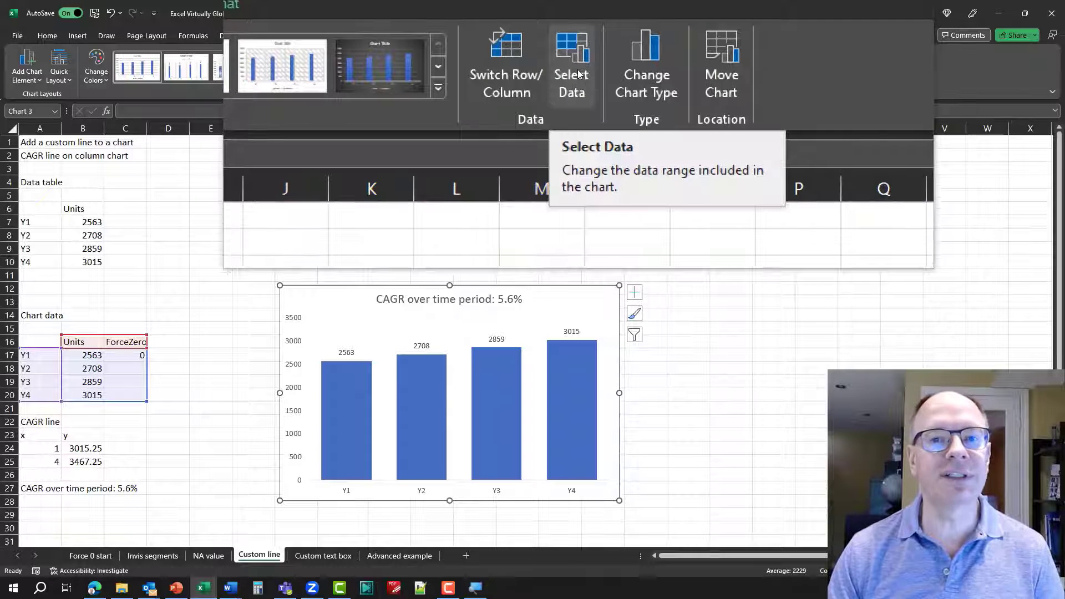
pyautogui.click(573, 65)
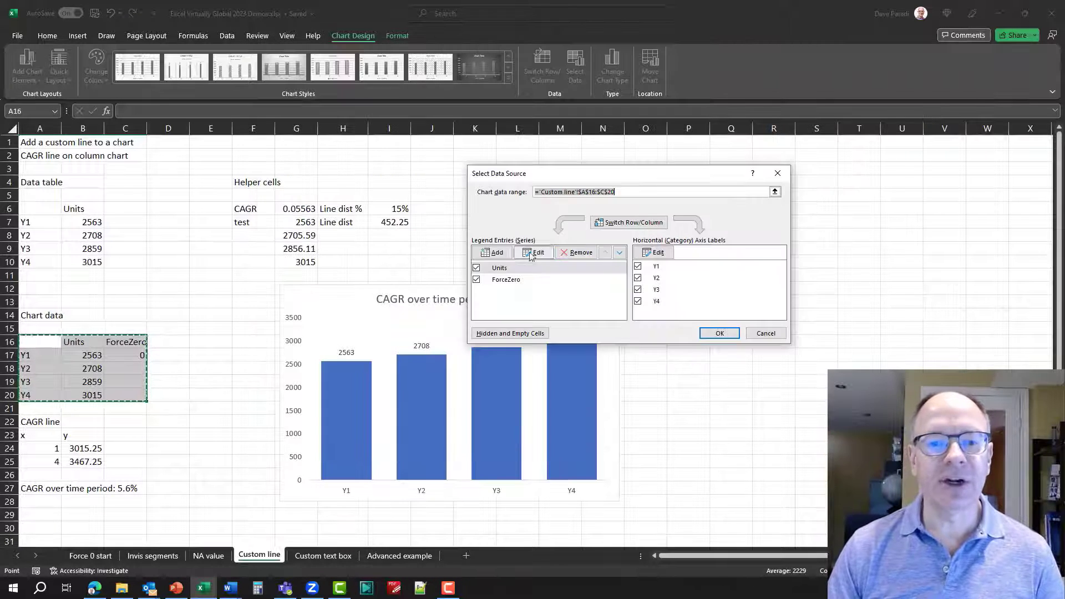
pyautogui.click(551, 250)
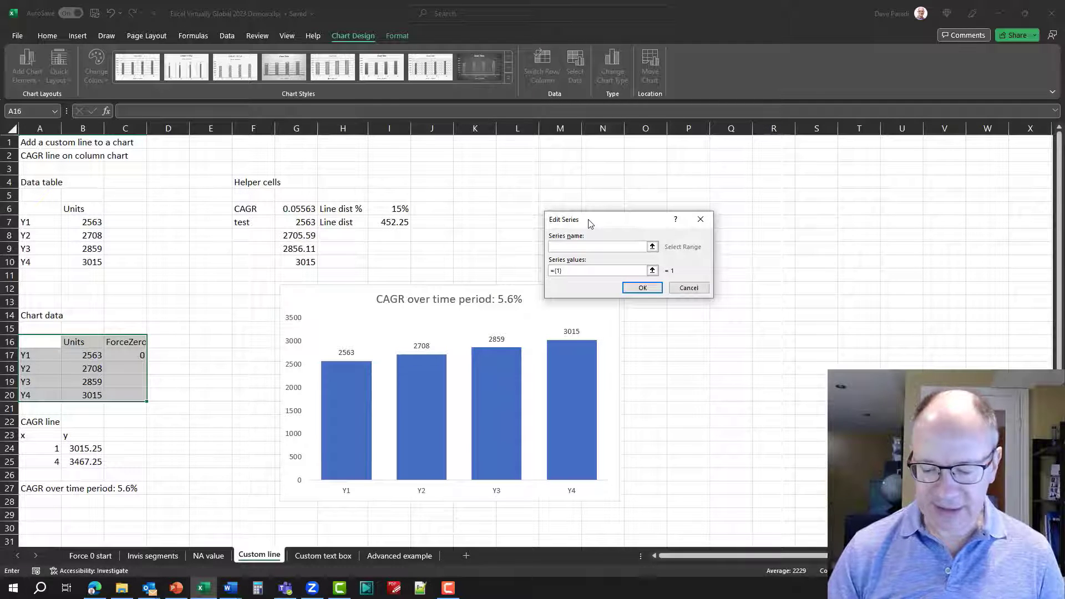
pyautogui.press('super+plus')
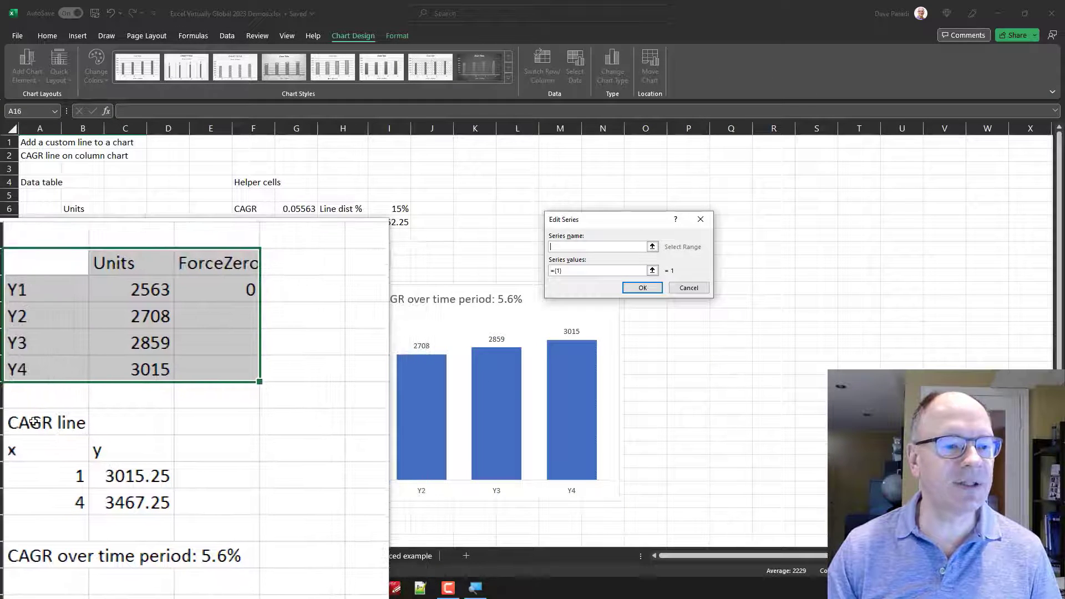
pyautogui.click(34, 423)
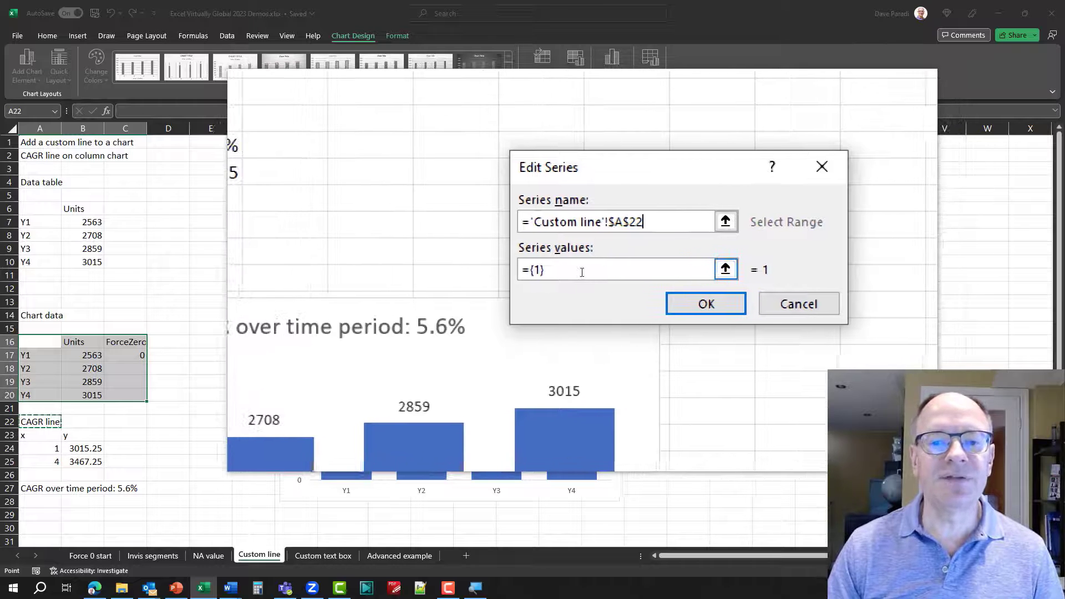
# - Set the new series' values to the CAGR line y values in B24:B25 and apply the data source changes
pyautogui.click(583, 273)
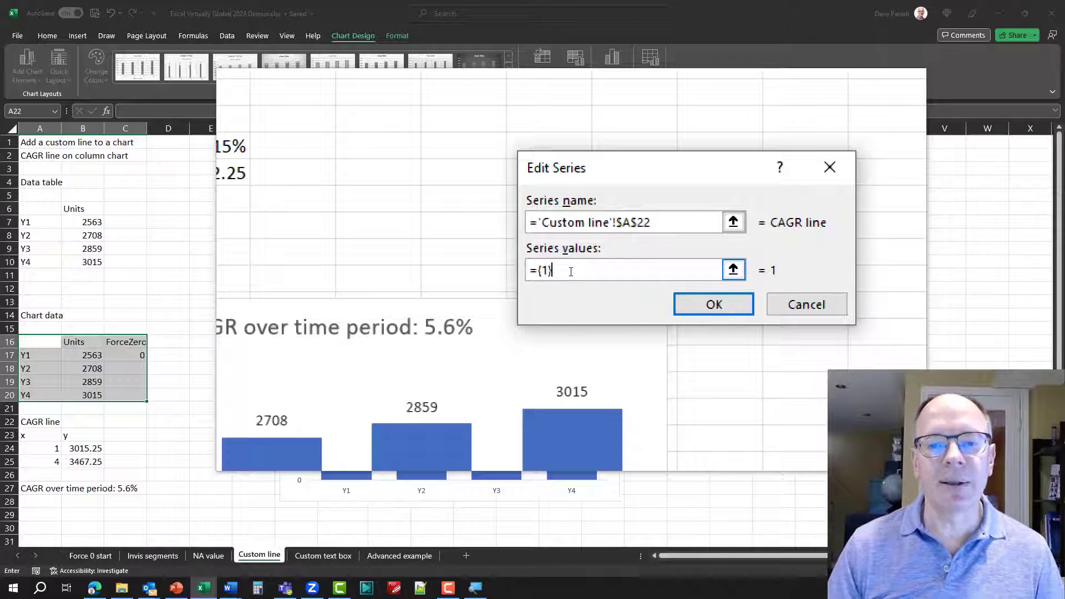
pyautogui.press('BackSpace')
pyautogui.press('BackSpace')
pyautogui.press('BackSpace')
pyautogui.press('BackSpace')
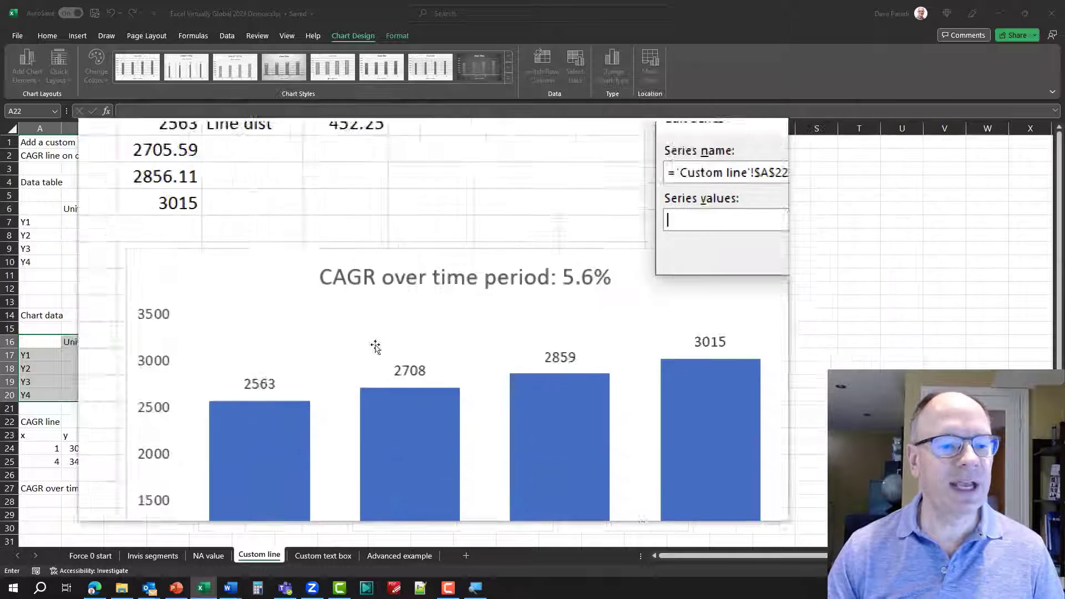
pyautogui.click(83, 444)
pyautogui.moveTo(83, 443); pyautogui.dragTo(84, 462)
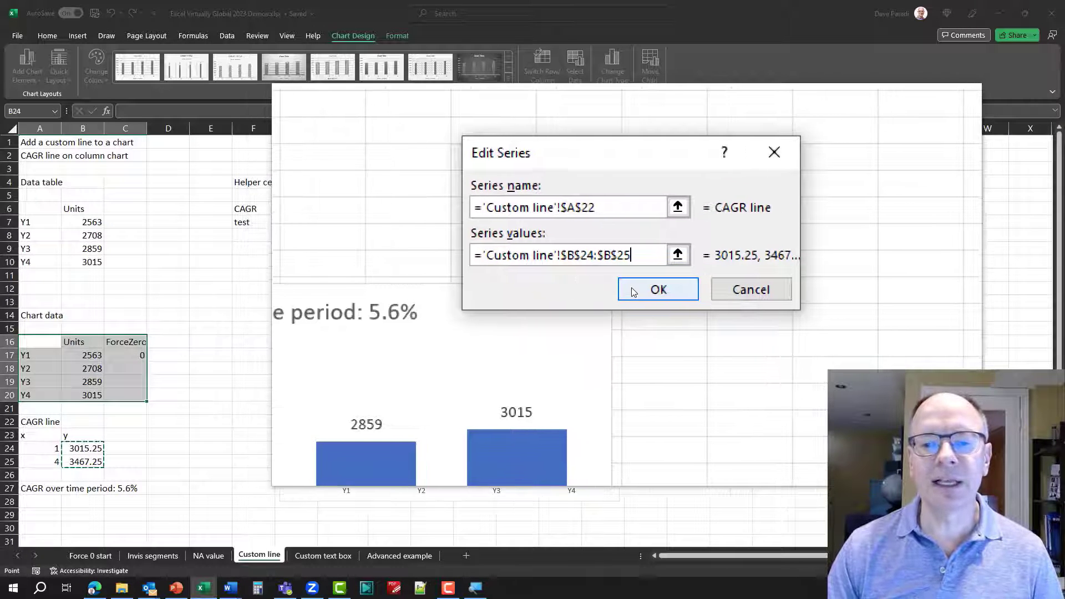
pyautogui.click(657, 288)
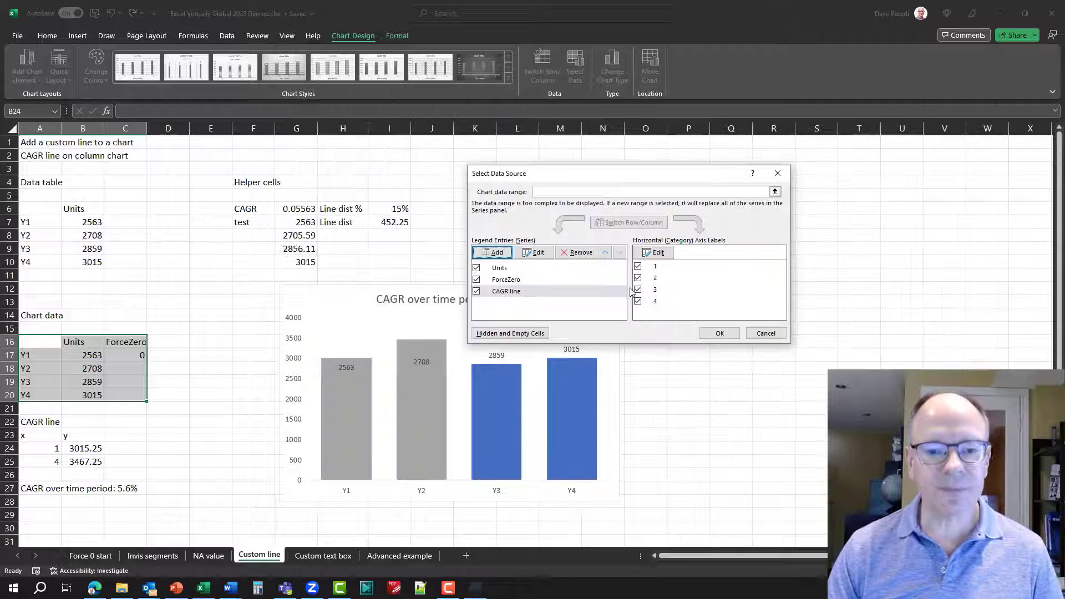
pyautogui.click(719, 332)
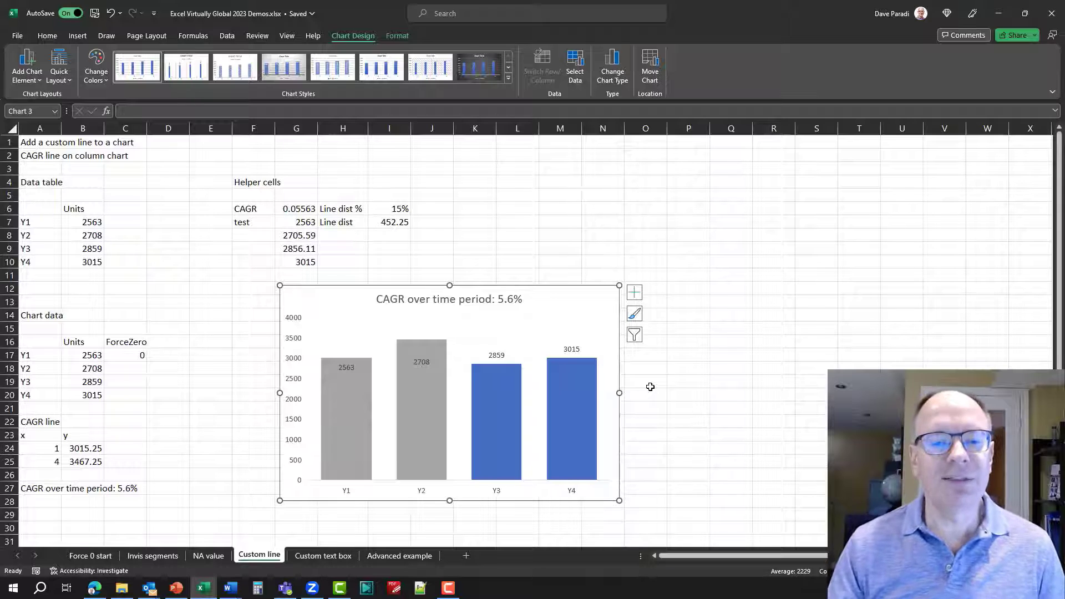
# - Change the CAGR line series' chart type to Scatter with Straight Lines on the primary axis and apply it
pyautogui.rightClick(424, 371)
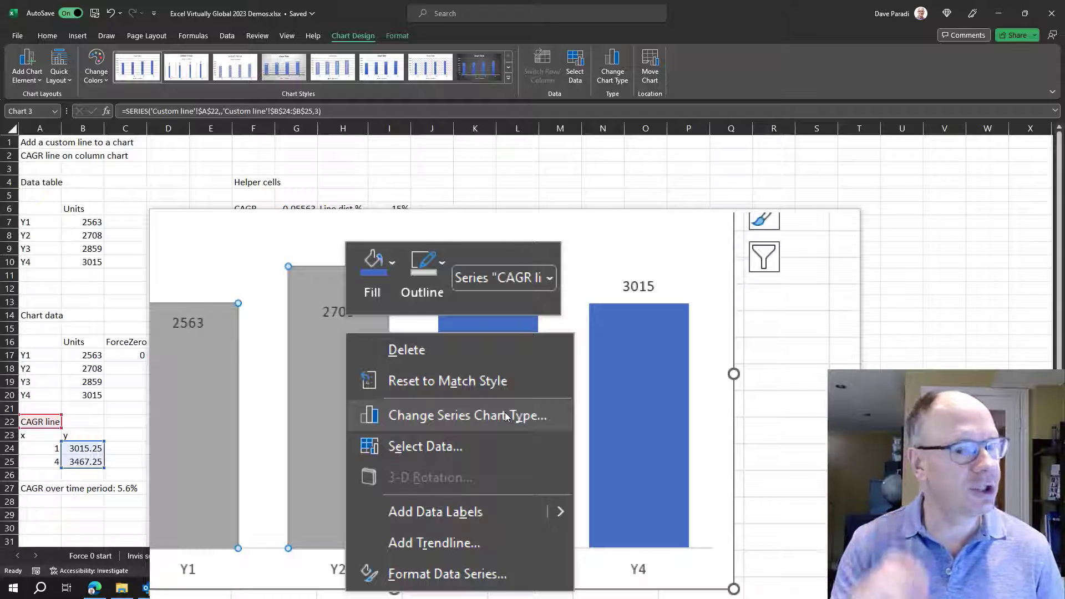
pyautogui.click(505, 416)
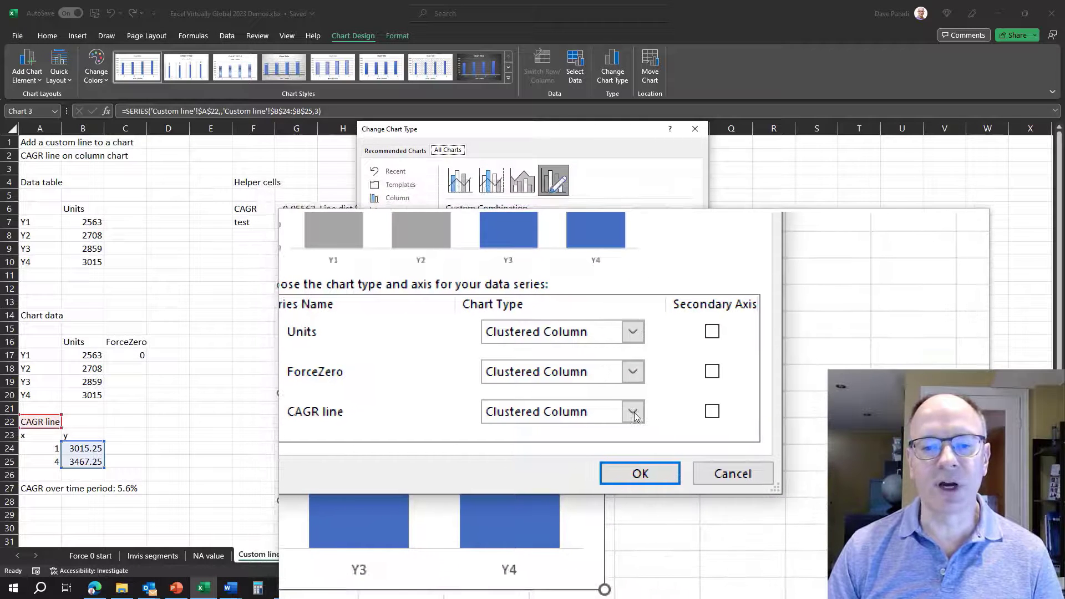
pyautogui.click(633, 412)
pyautogui.scroll(3, 635, 341)
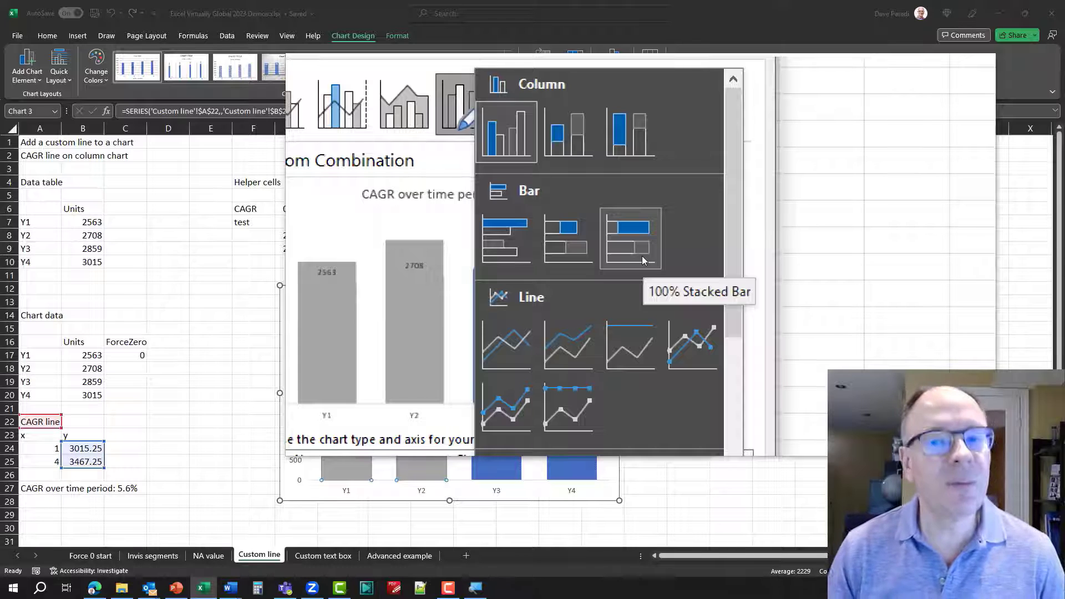
pyautogui.scroll(-3, 632, 284)
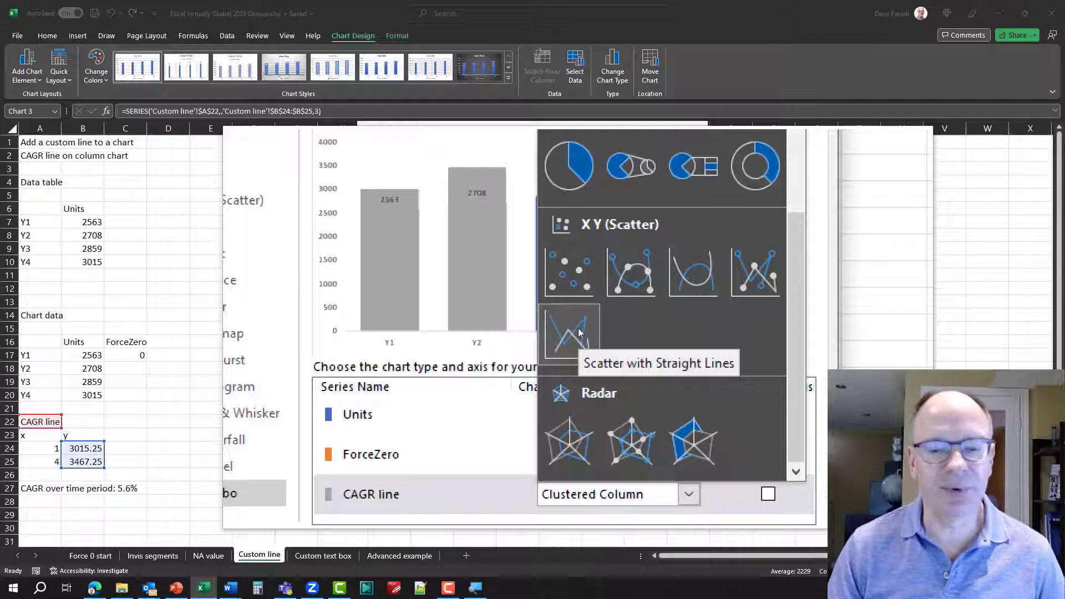
pyautogui.click(578, 332)
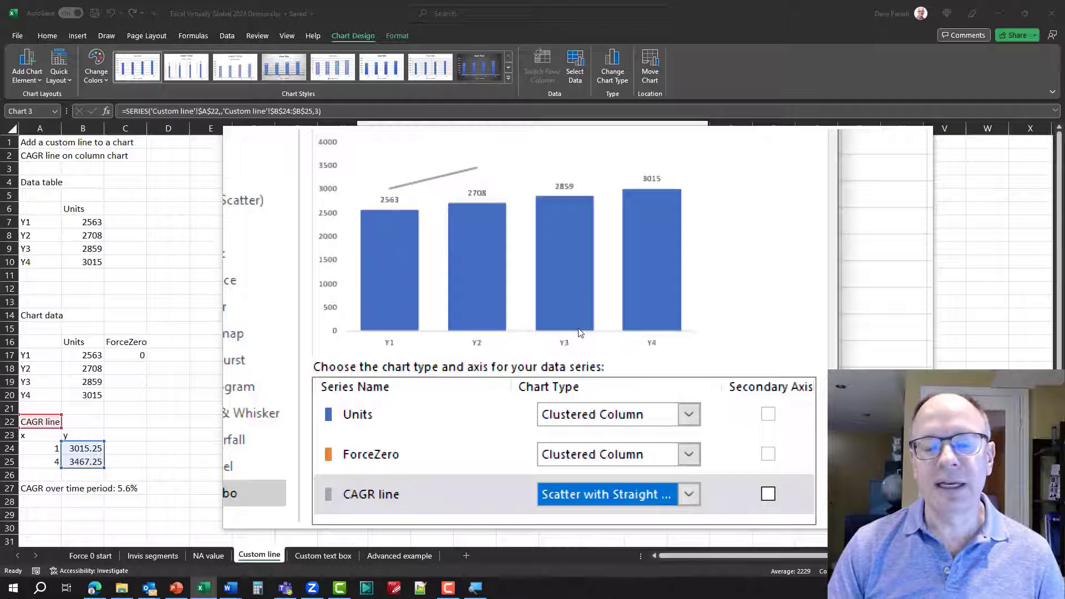
pyautogui.click(645, 447)
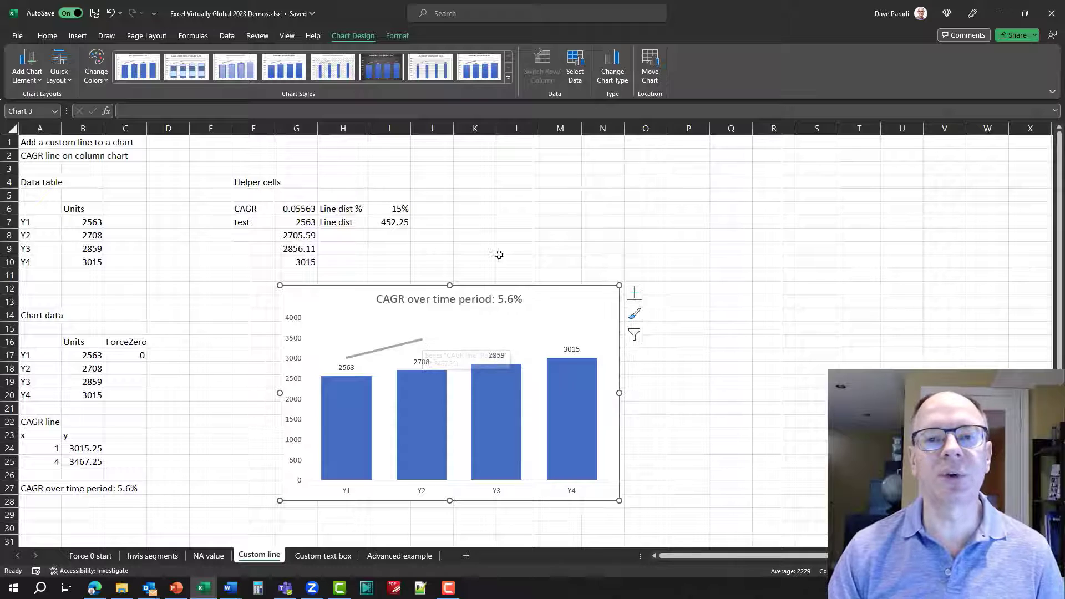
# - Set the CAGR line series' X values to cells A24:A25 and apply the data source changes
pyautogui.click(577, 73)
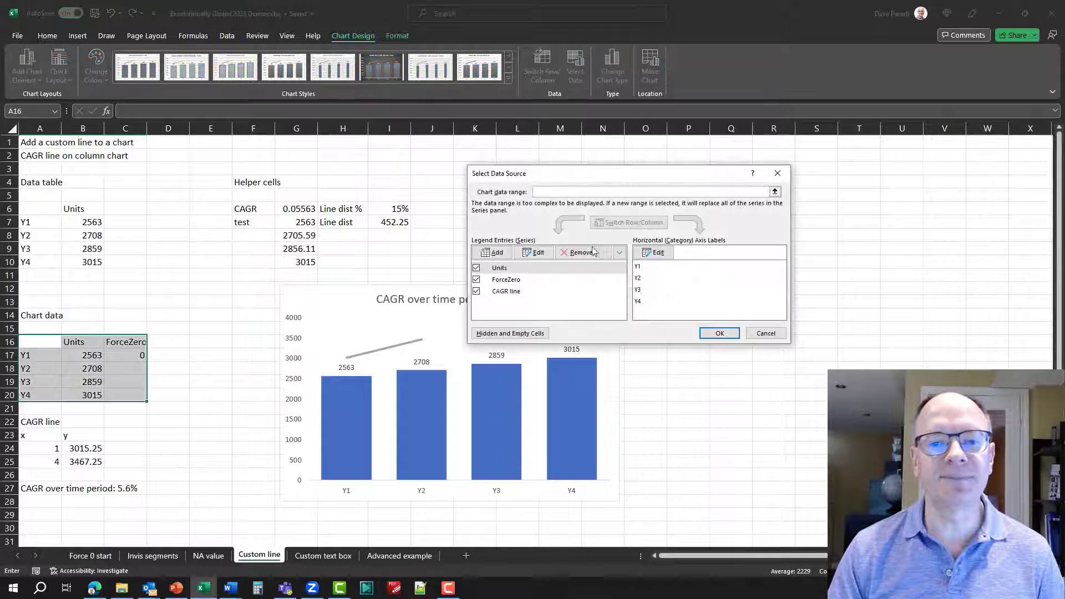
pyautogui.click(506, 293)
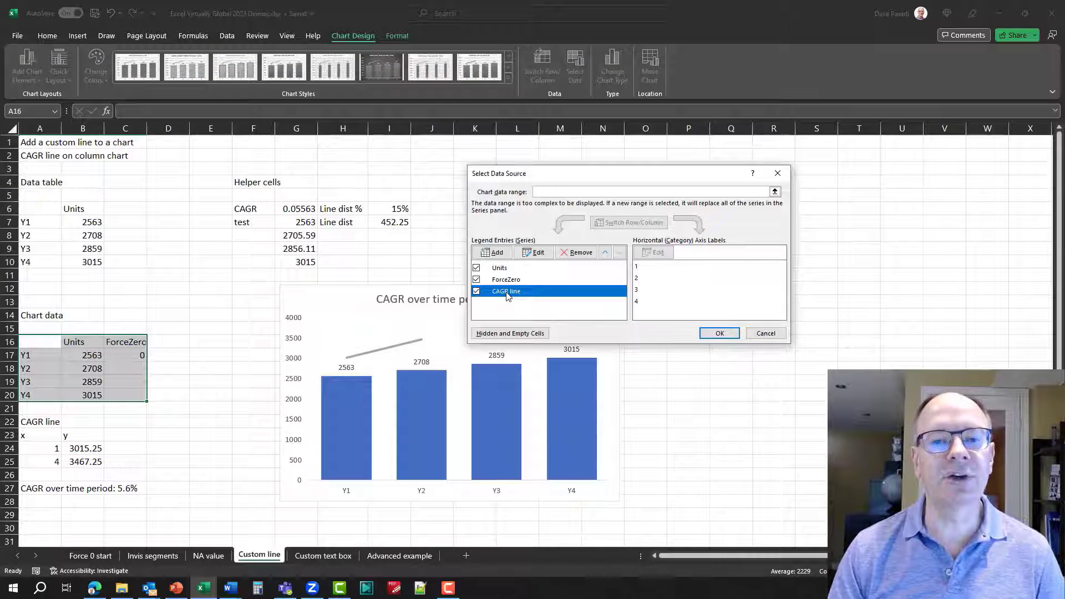
pyautogui.click(538, 255)
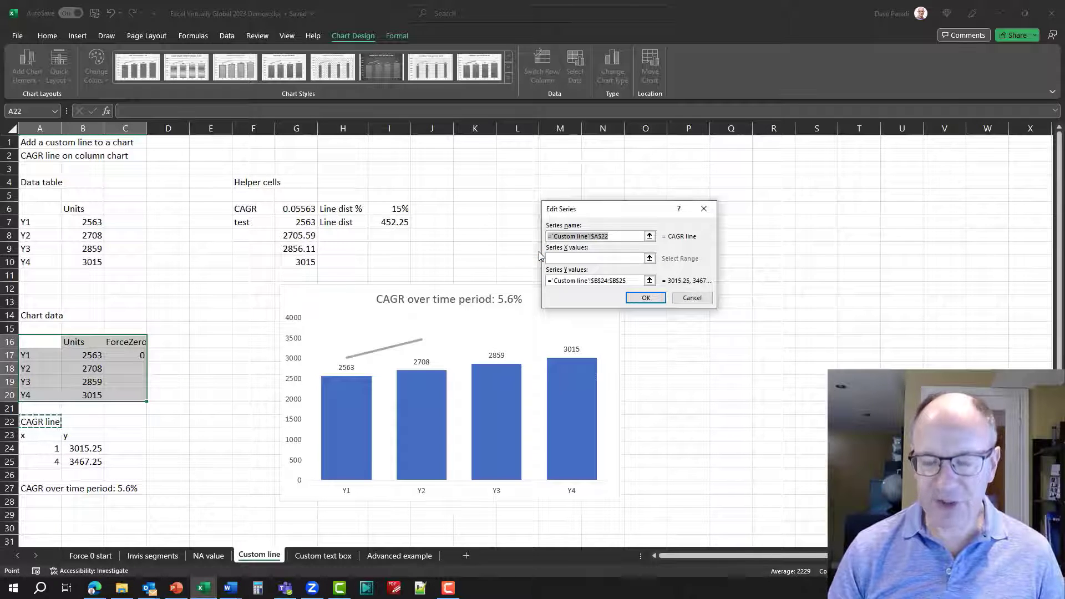
pyautogui.press('super+plus')
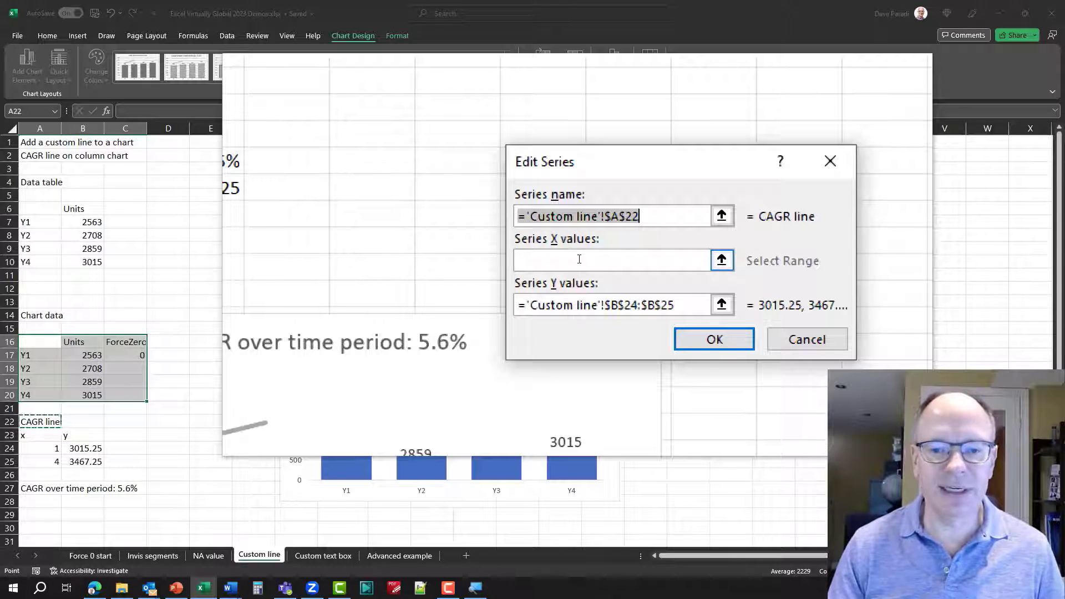
pyautogui.click(579, 260)
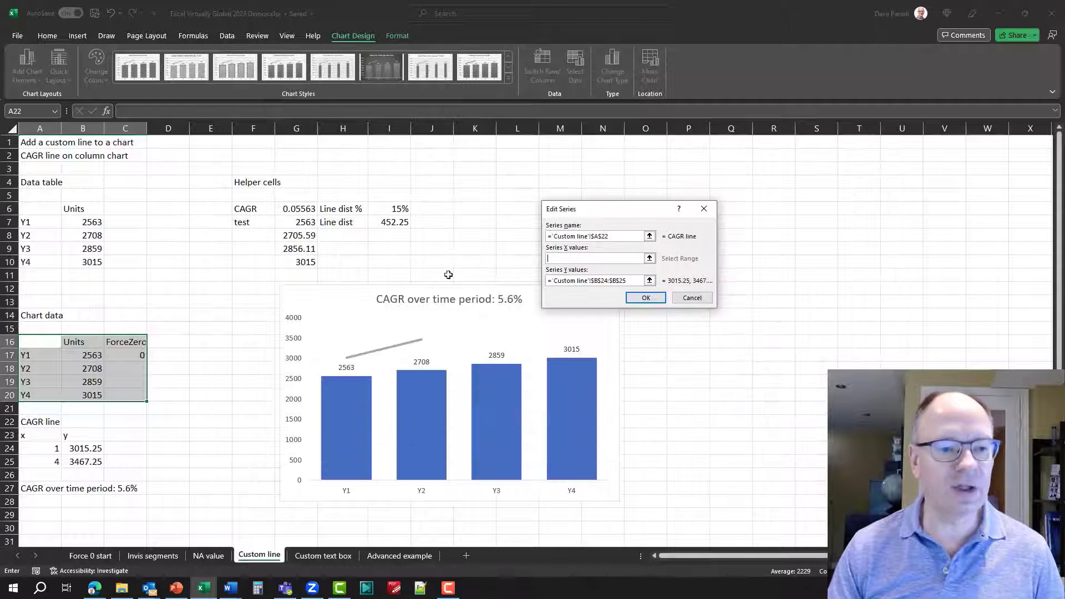
pyautogui.click(45, 450)
pyautogui.moveTo(44, 451); pyautogui.dragTo(47, 463)
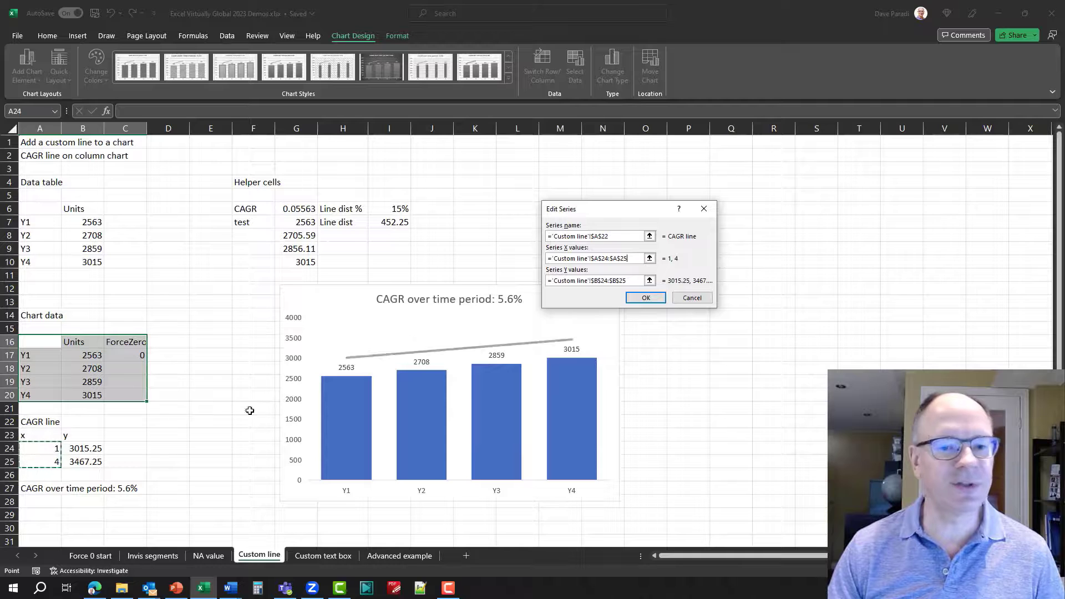
pyautogui.click(646, 298)
pyautogui.click(718, 335)
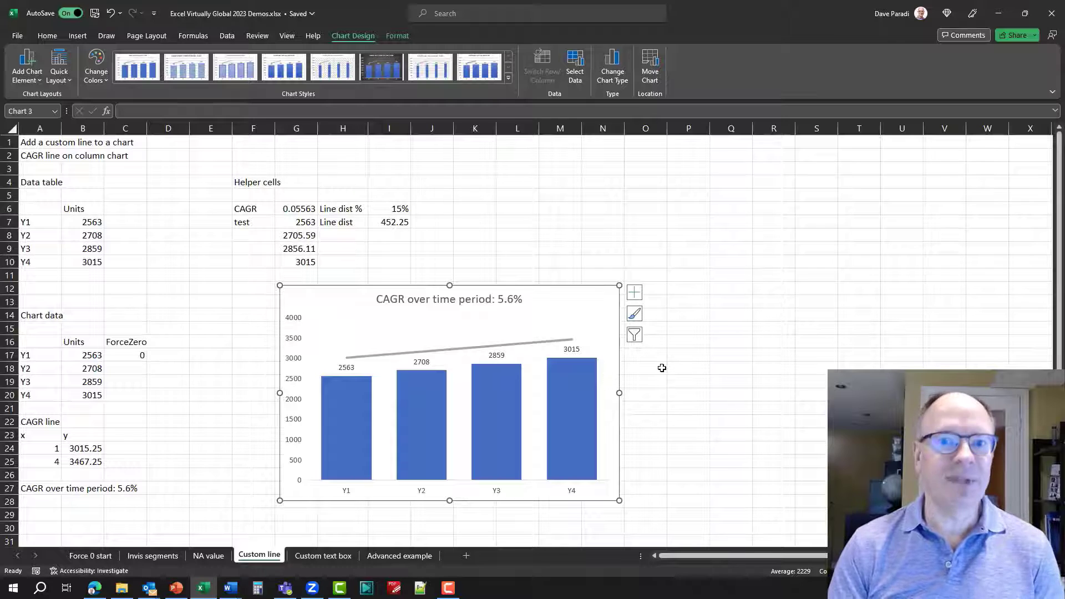
# - Apply Arrow Style 2 to the outline of the CAGR line and deselect the chart
pyautogui.click(529, 345)
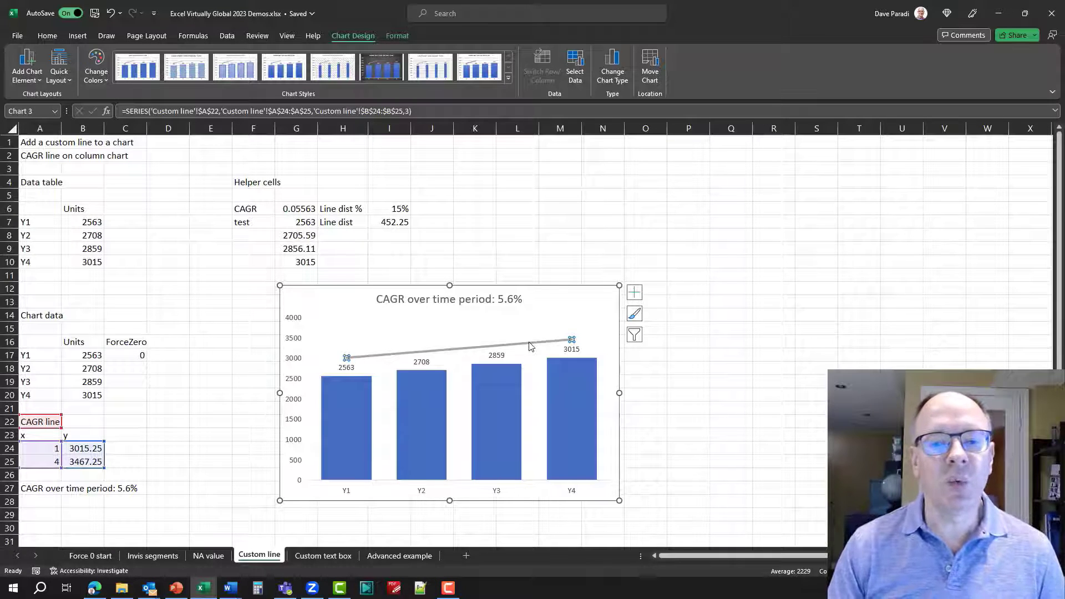
pyautogui.click(397, 36)
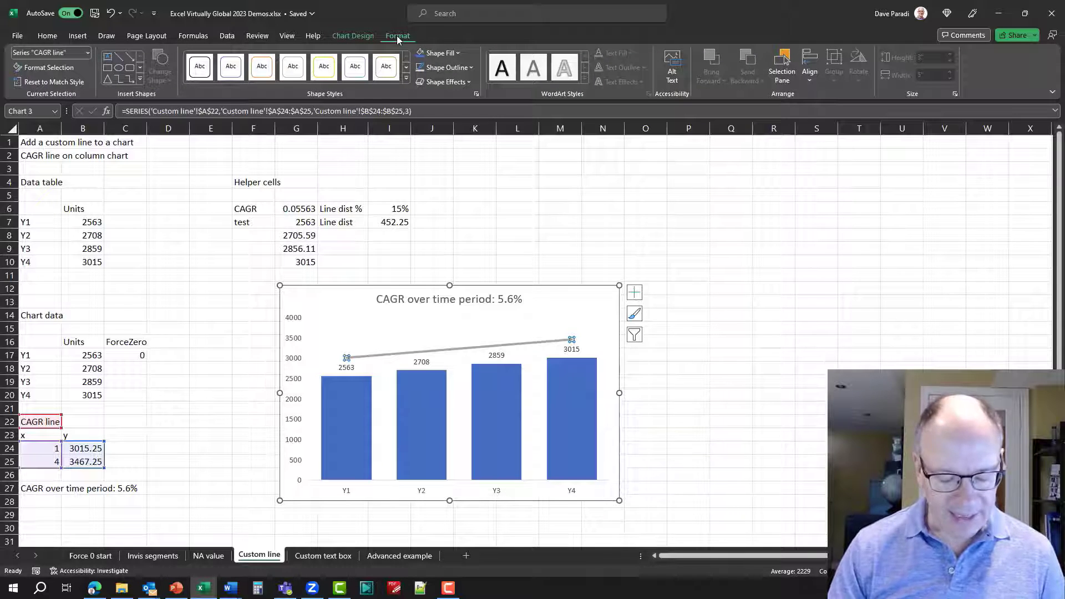
pyautogui.press('super+plus')
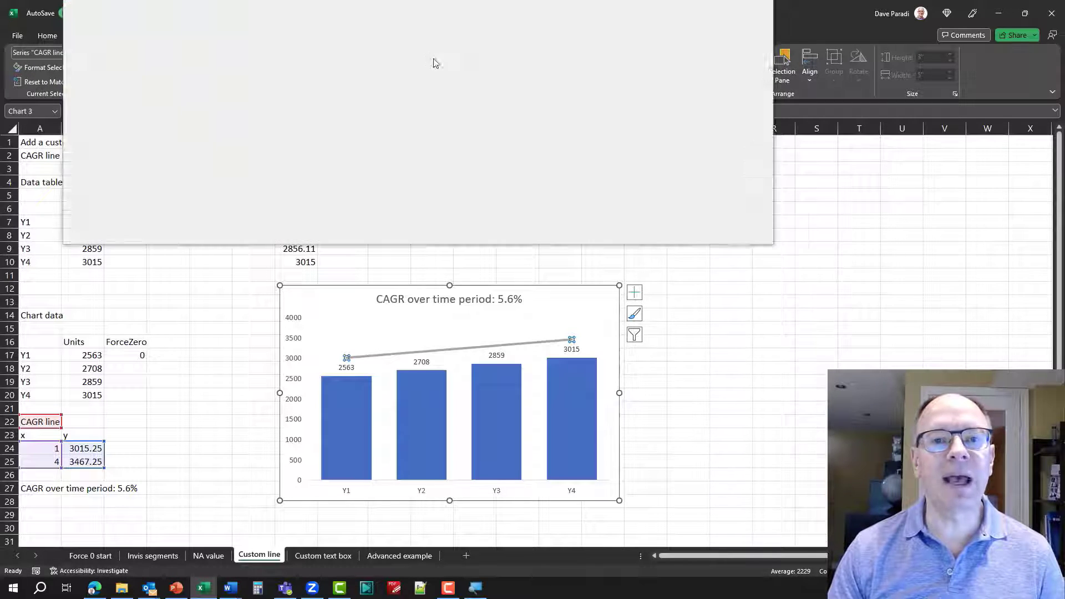
pyautogui.click(451, 71)
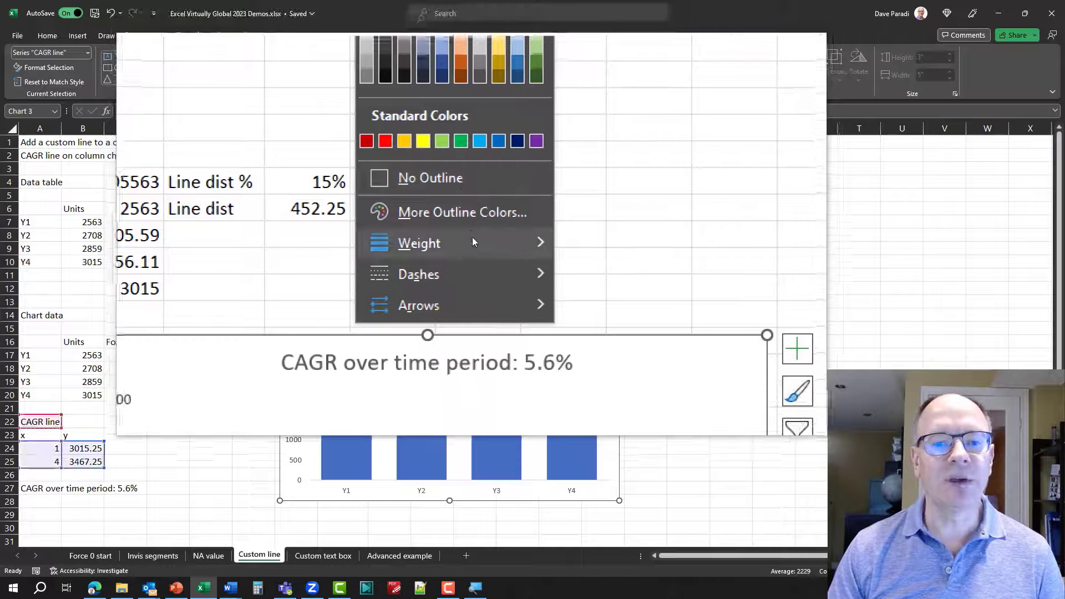
pyautogui.moveTo(472, 242)
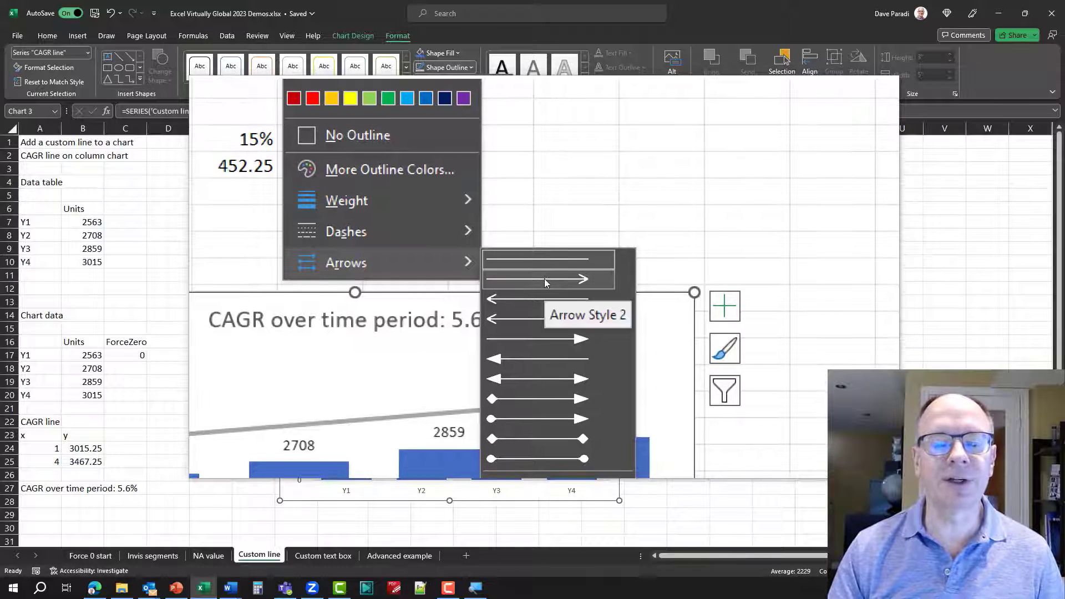
pyautogui.click(544, 278)
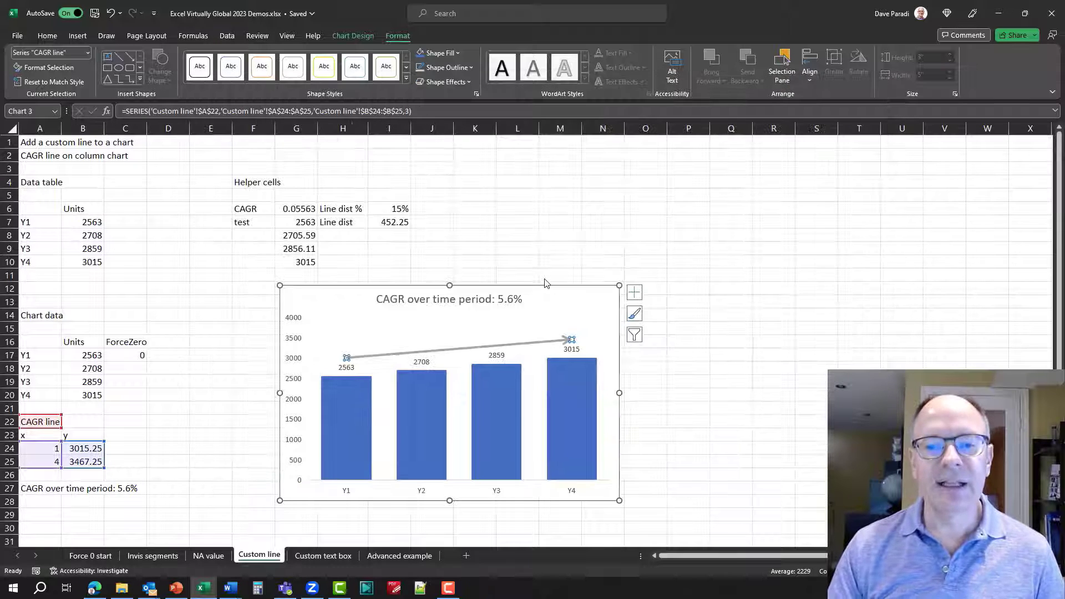
pyautogui.click(554, 276)
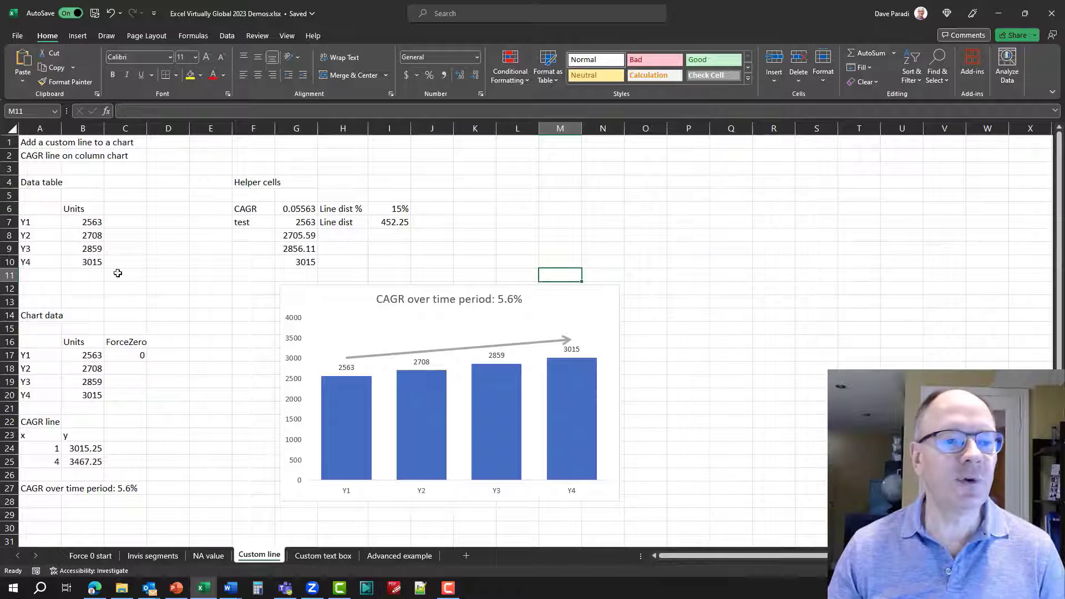
# - Test the chart's updating by setting the Y4 units in cell B10 to 3500, and undo the change
pyautogui.click(75, 263)
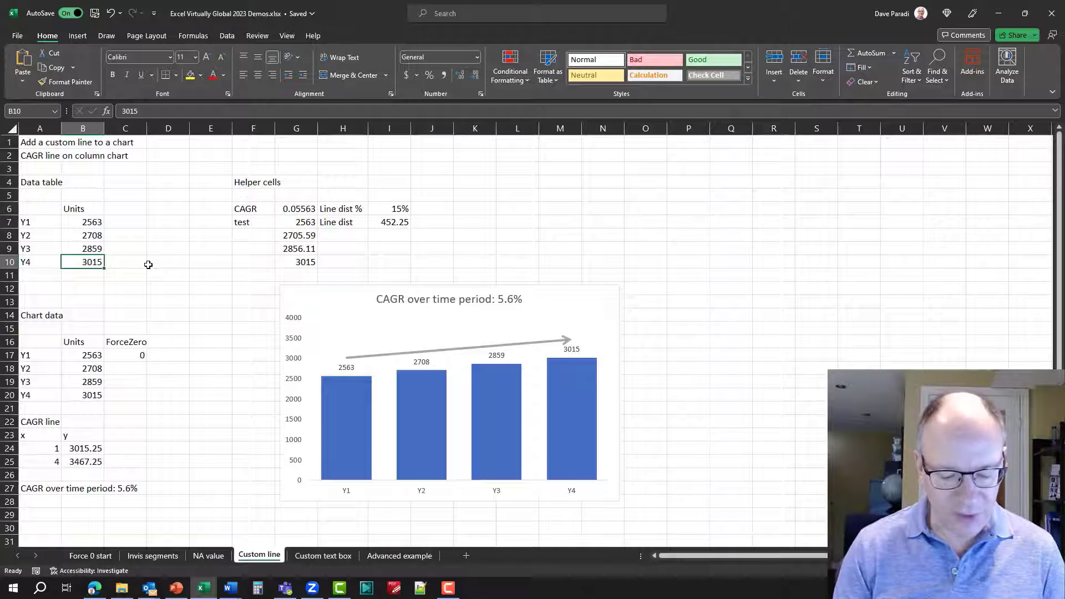
pyautogui.write('3500')
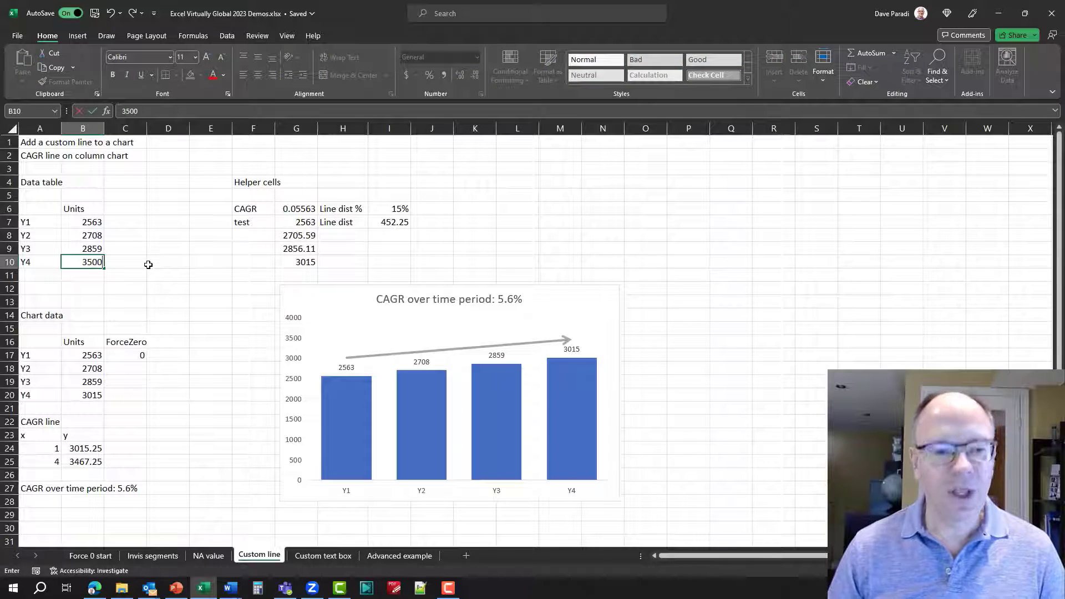
pyautogui.press('Return')
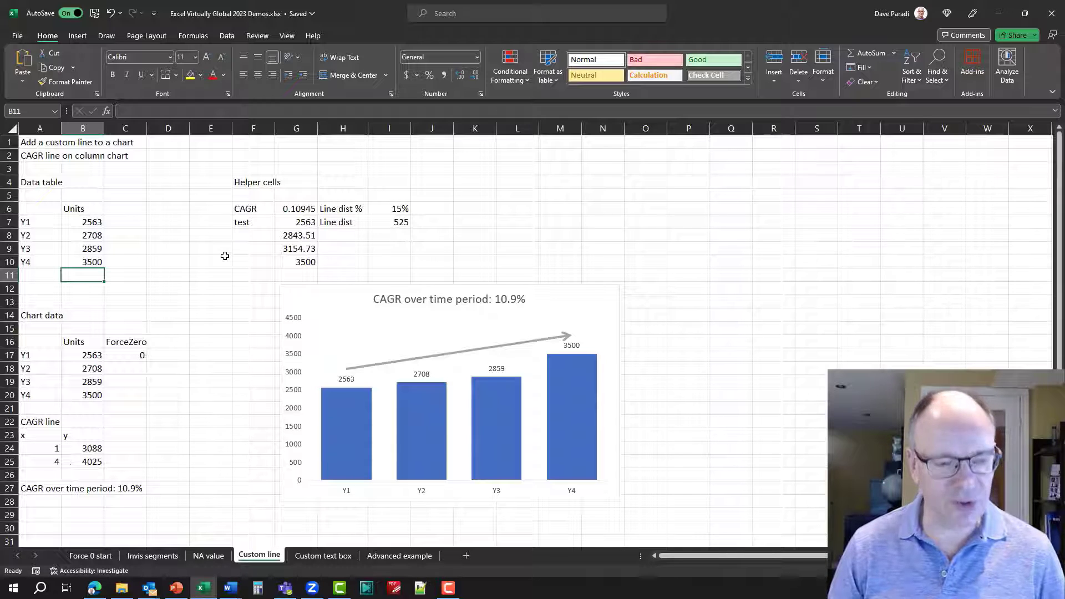
pyautogui.hotkey('ctrl', 'z')
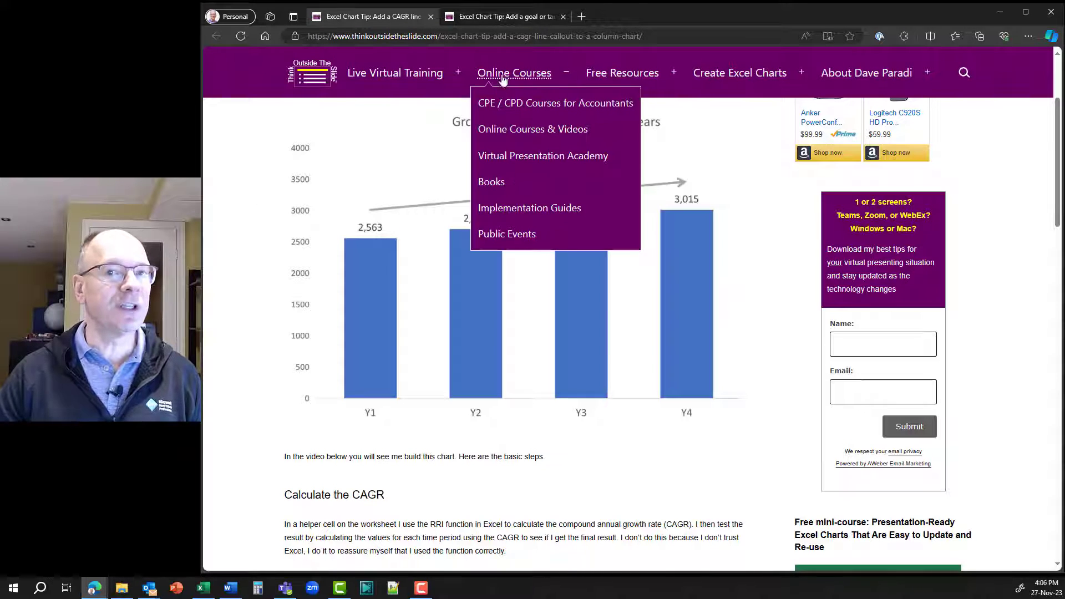
# - In the browser, switch to the open article on adding a goal or target line to a bar chart and view its example
pyautogui.click(504, 17)
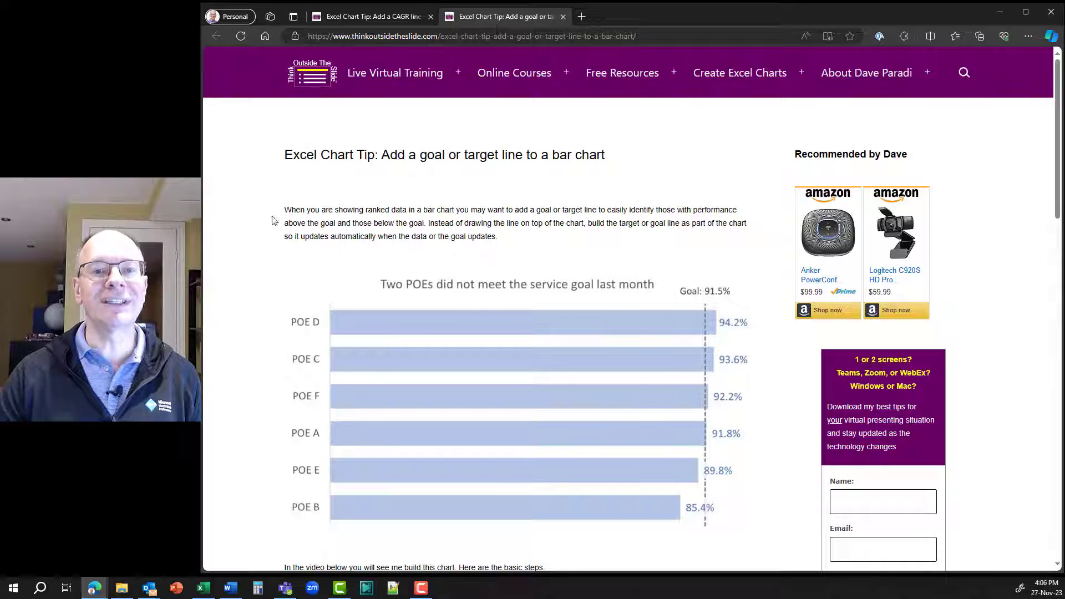
pyautogui.scroll(-1, 263, 224)
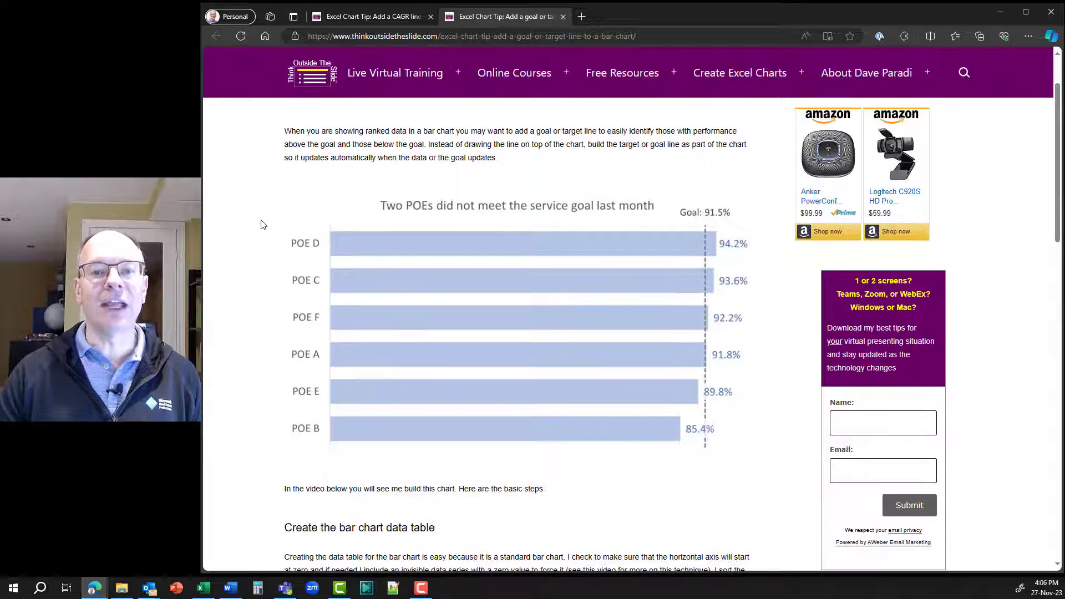